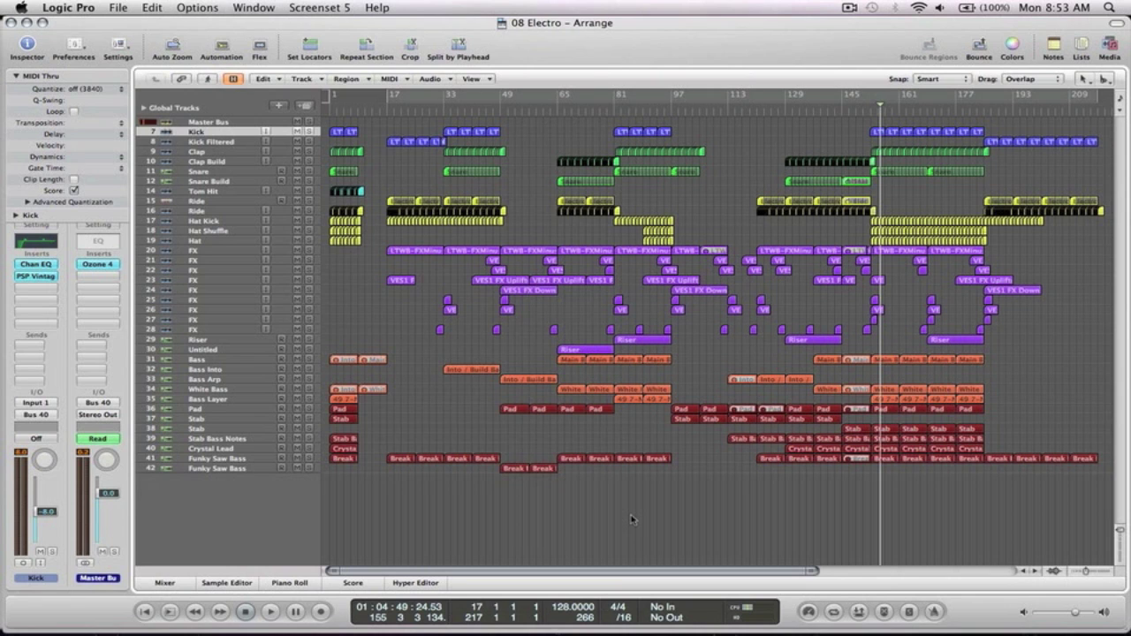
Switch to Safari and view the microphone frequency response, the instrument placement diagram and A Club Track's Frequency Map.
mouse_move(979, 633)
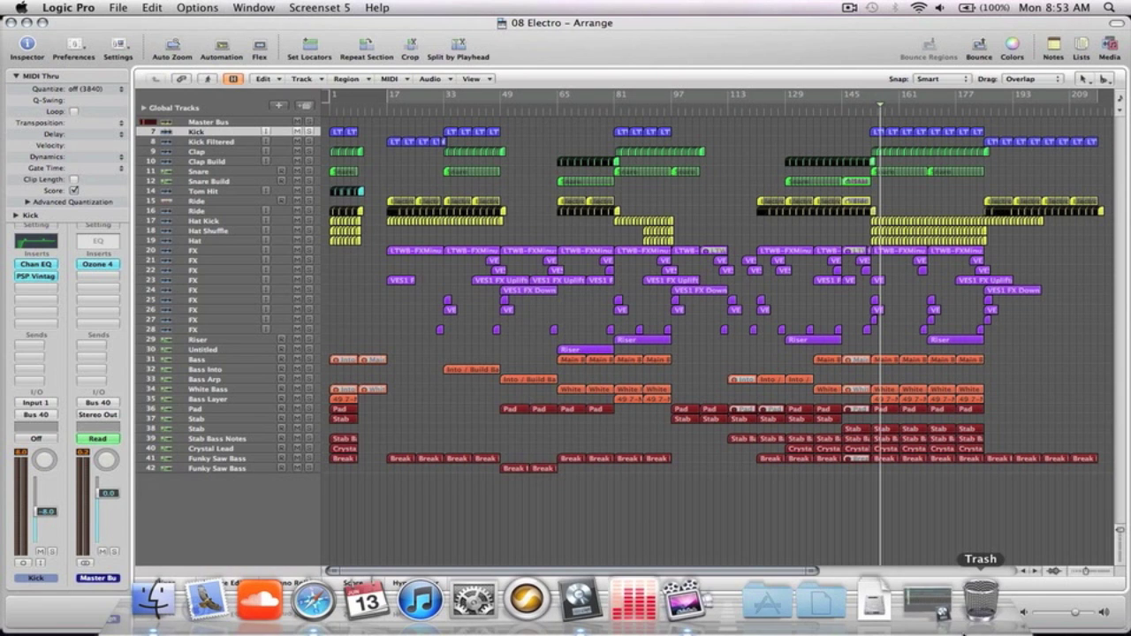
click(317, 605)
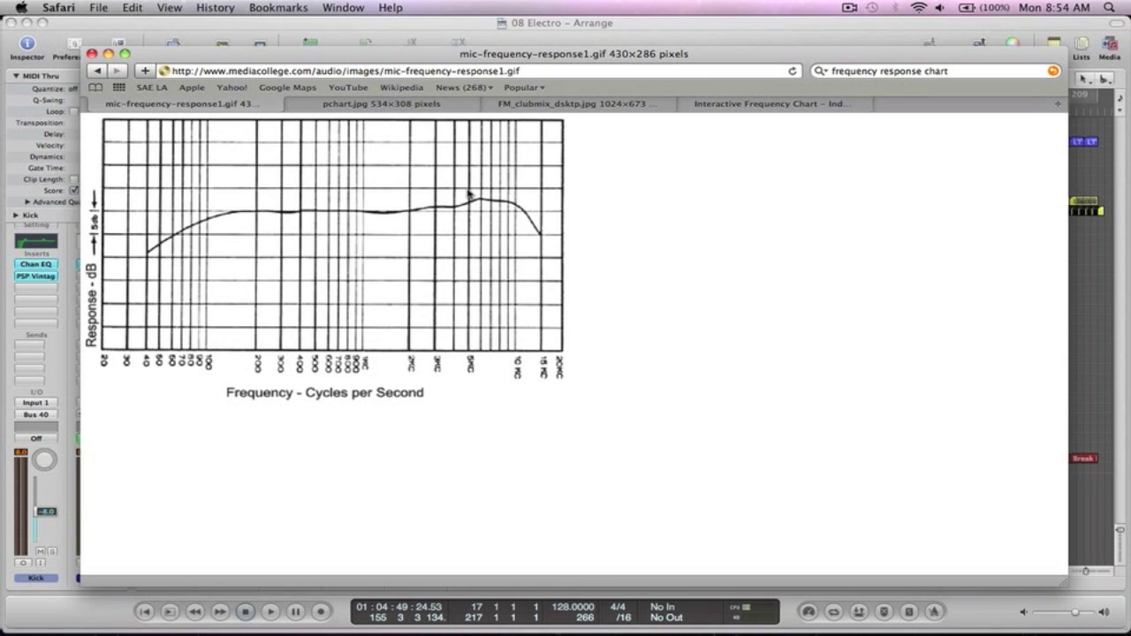
click(377, 106)
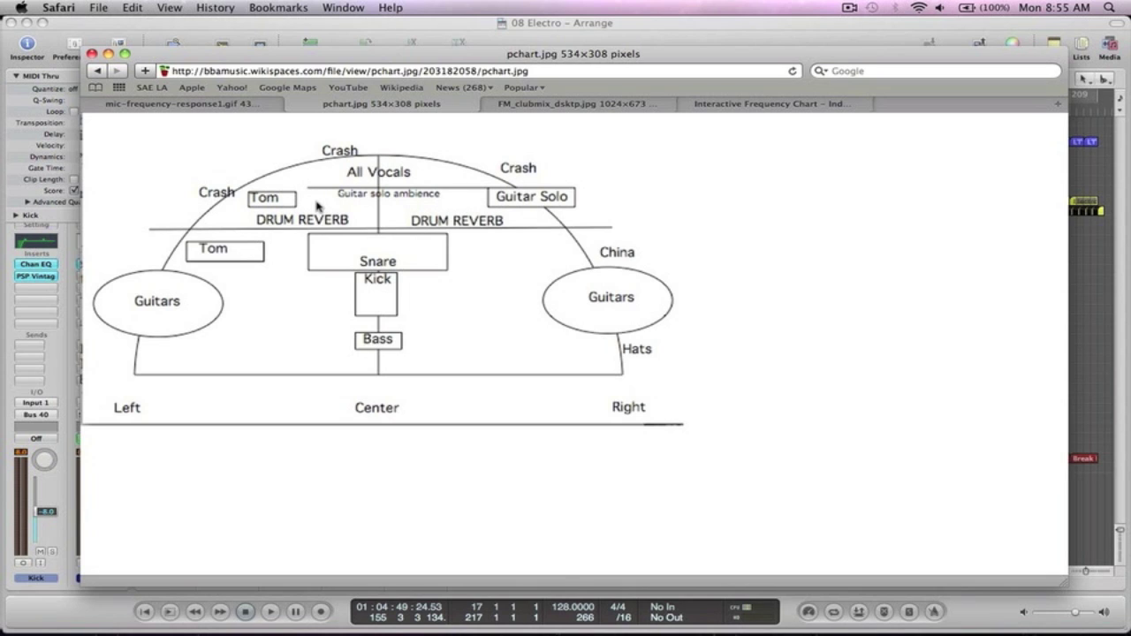
click(606, 105)
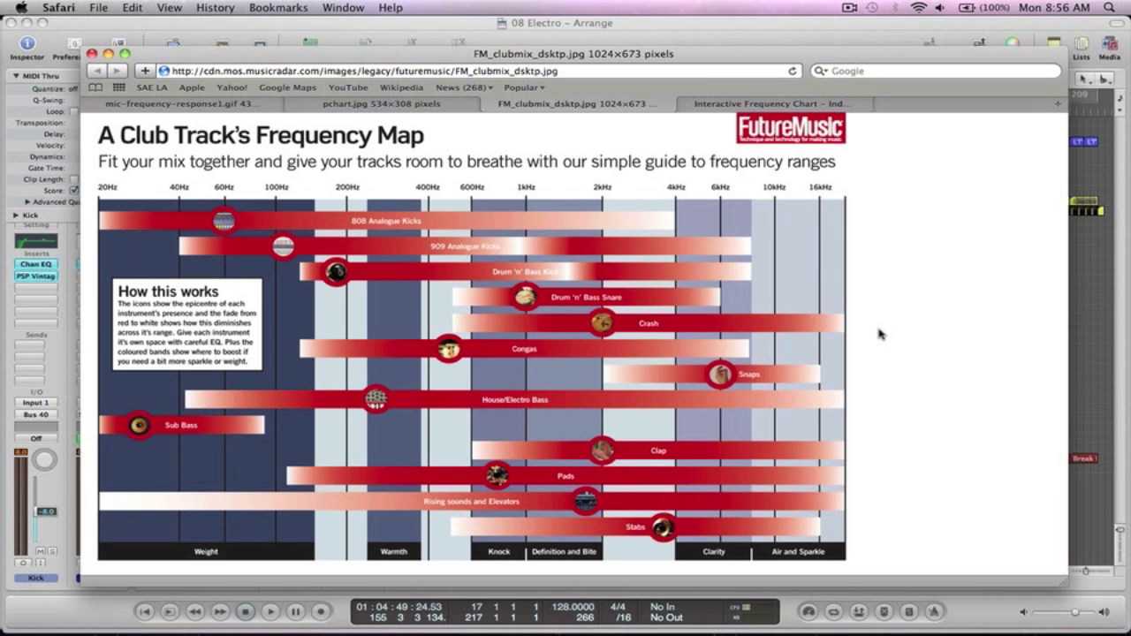
Examine instrument and spectrum data in the Interactive Frequency Chart, and minimize Safari to return to Logic Pro.
click(791, 104)
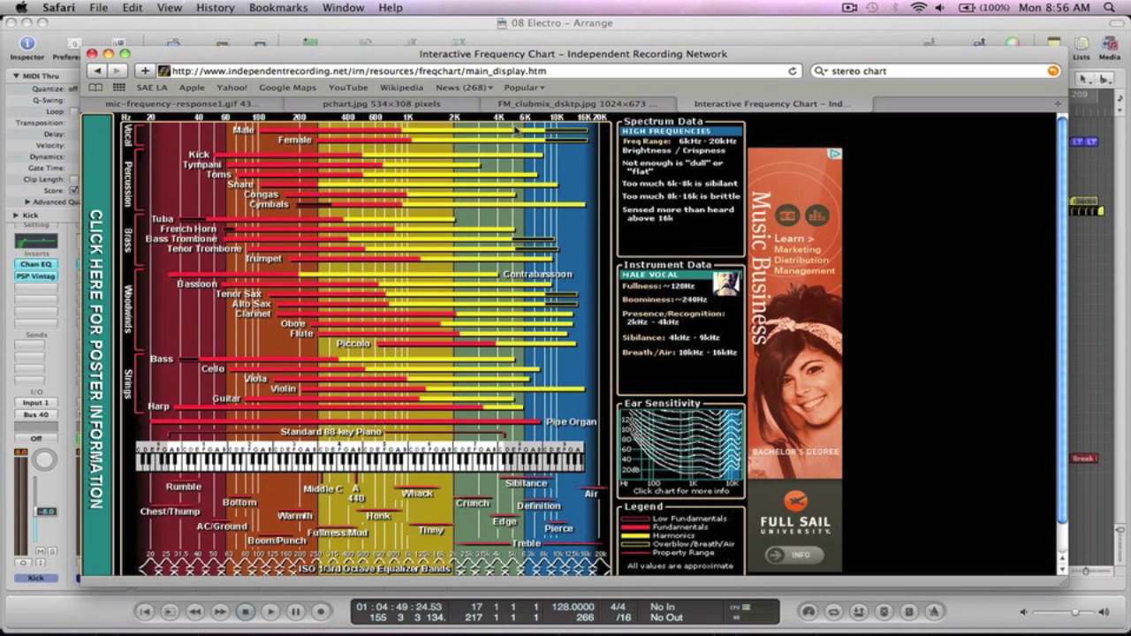
mouse_move(424, 180)
mouse_move(359, 251)
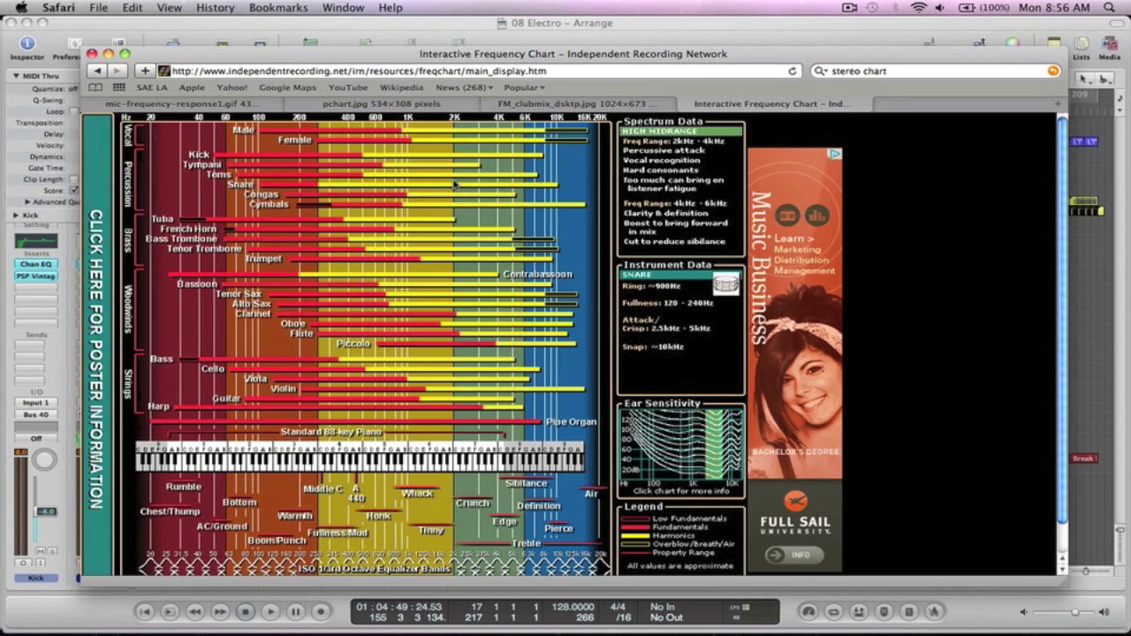
click(107, 55)
click(736, 210)
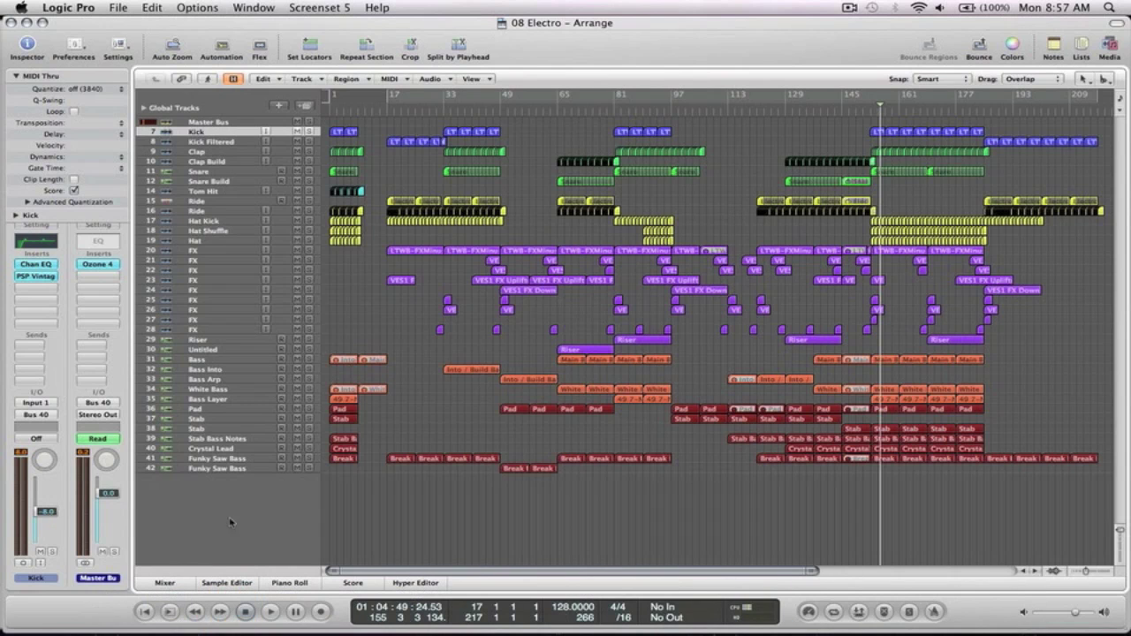
Open the Mixer and examine the inserts and sends from the Master Bus through to the reverb and delay auxes.
key(super+2)
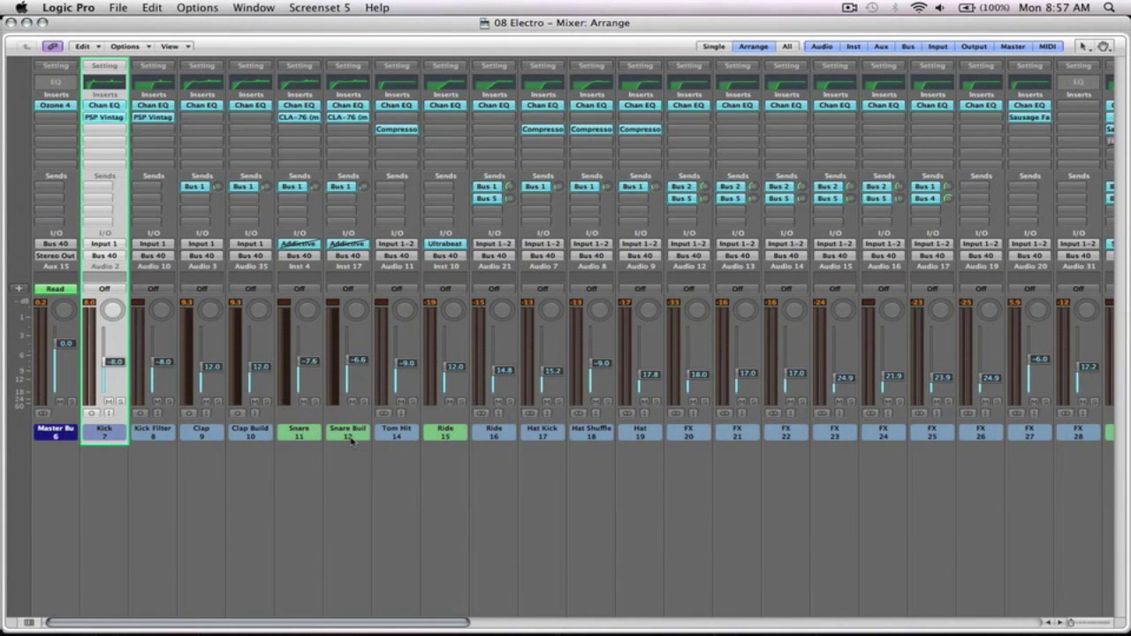
scroll(352, 440, right, 5)
scroll(352, 440, right, 2)
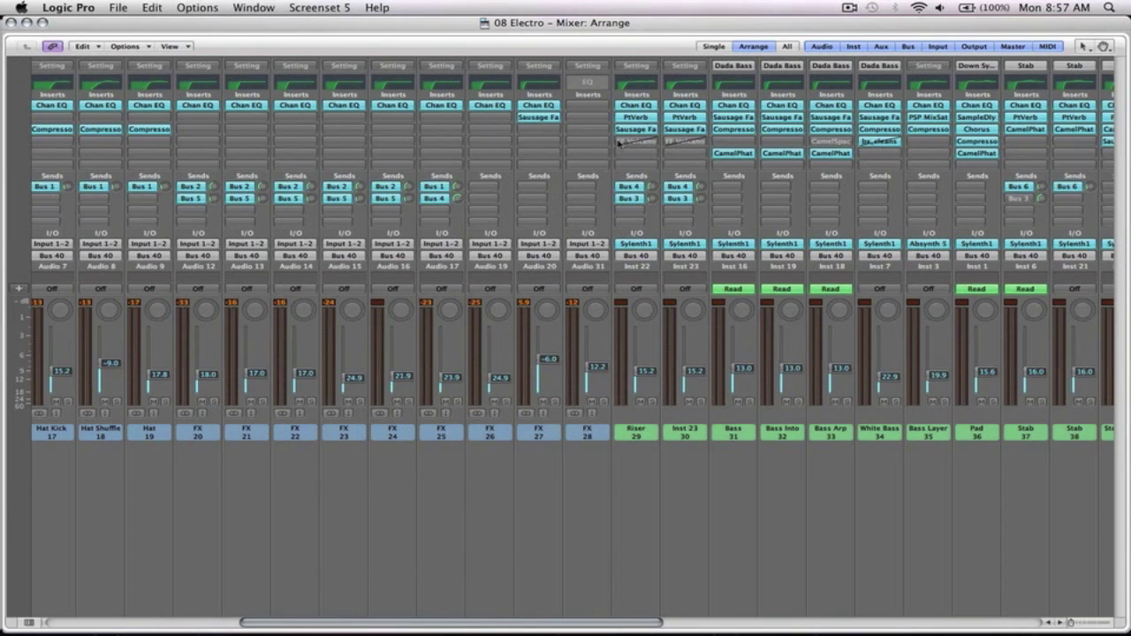
scroll(557, 270, left, 7)
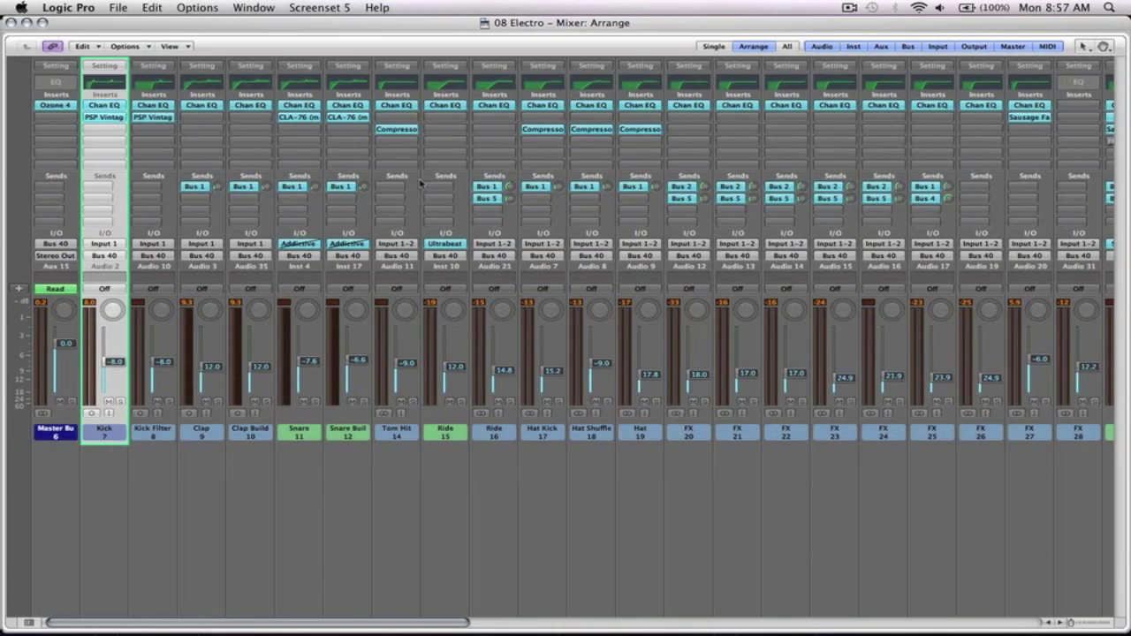
scroll(424, 82, right, 3)
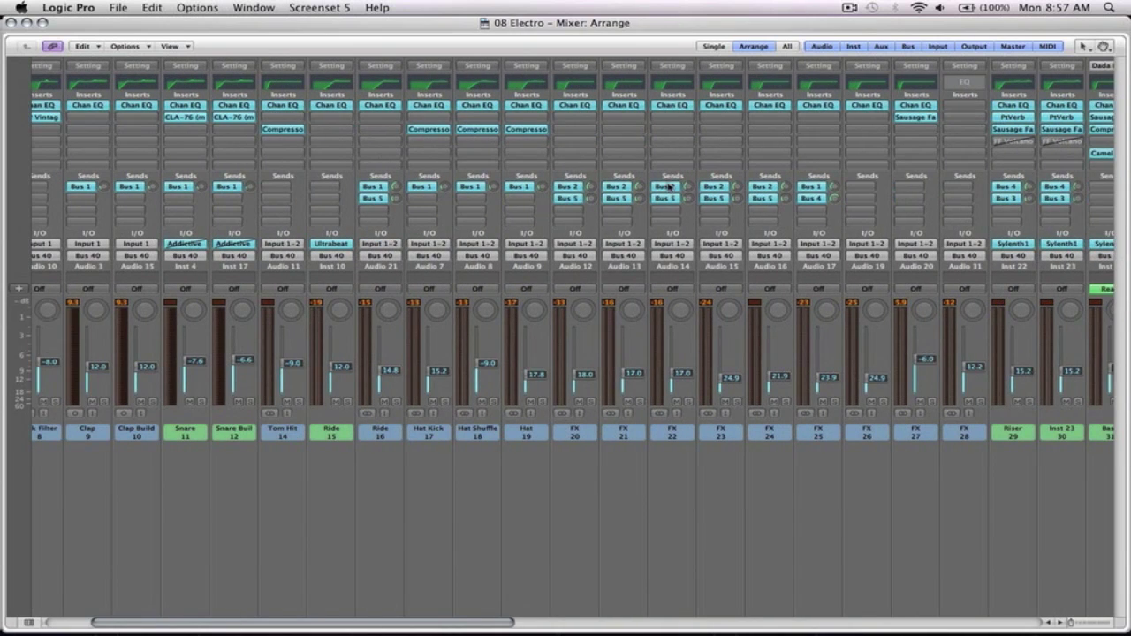
scroll(762, 83, right, 6)
scroll(708, 120, right, 8)
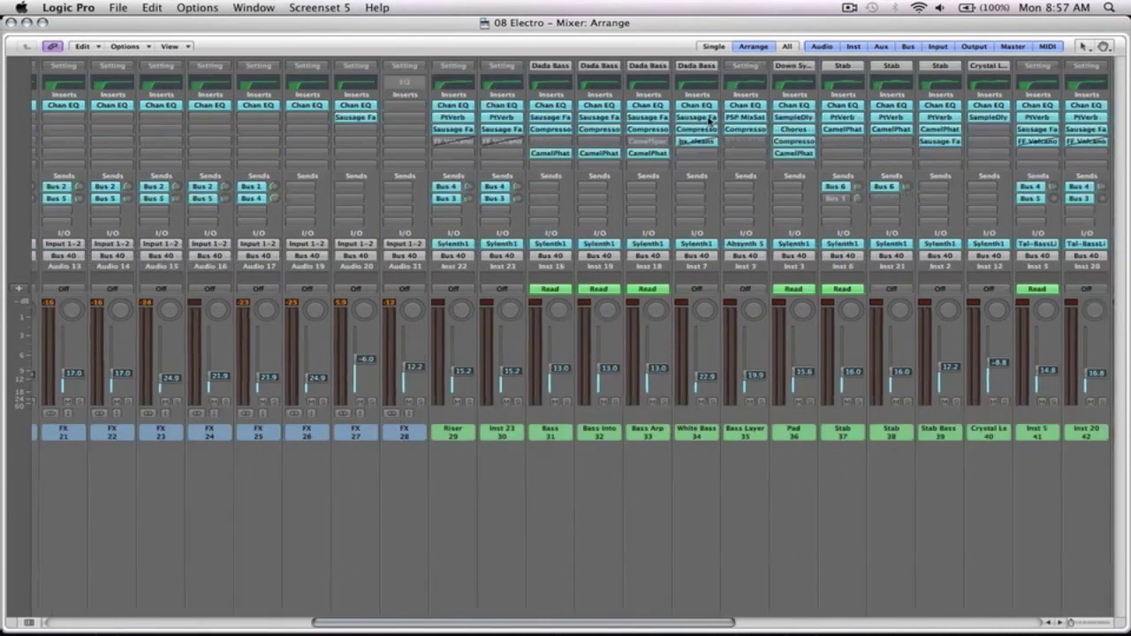
scroll(828, 115, right, 5)
scroll(828, 116, right, 1)
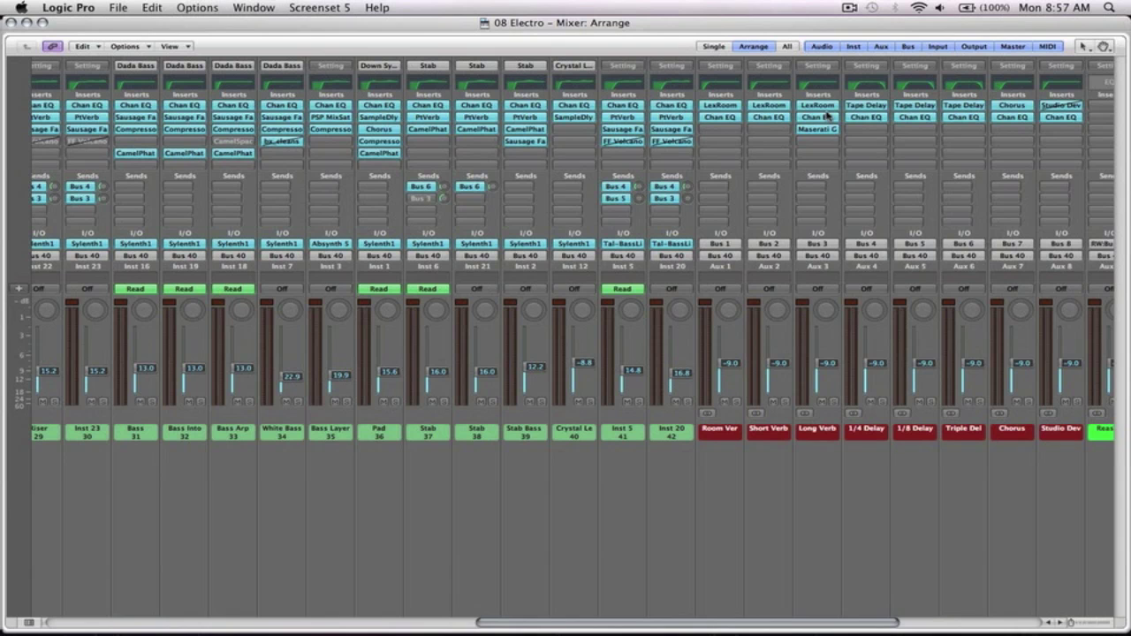
Select FX channel strip 28 and compare the inserts, sends and fader levels of the drum, FX, bass and synth channels.
scroll(827, 115, left, 10)
click(757, 437)
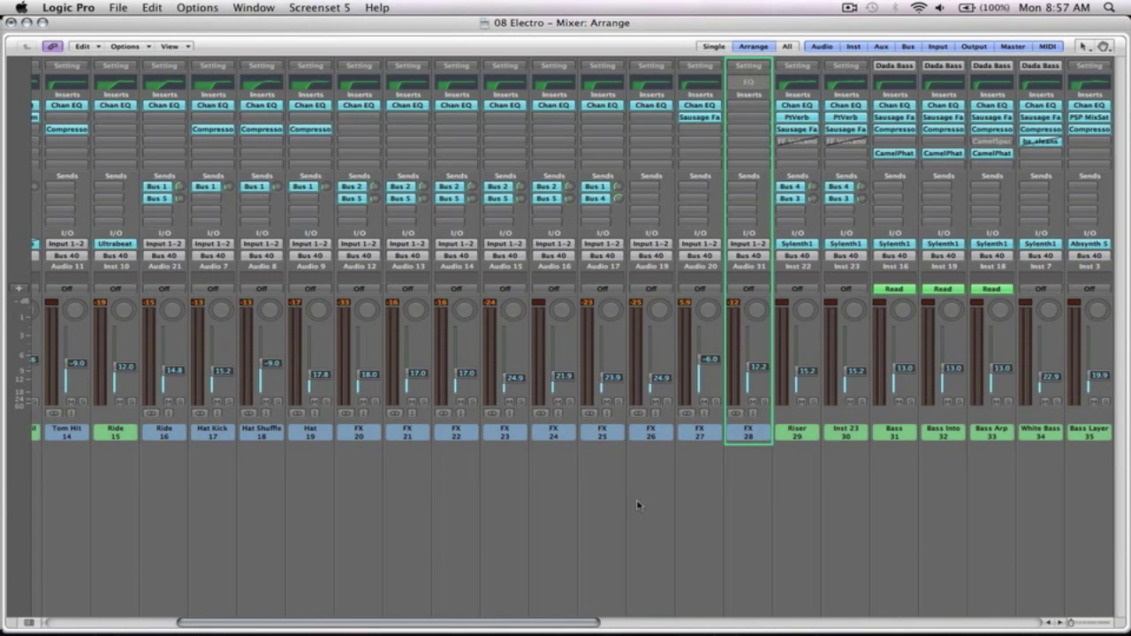
scroll(724, 254, left, 5)
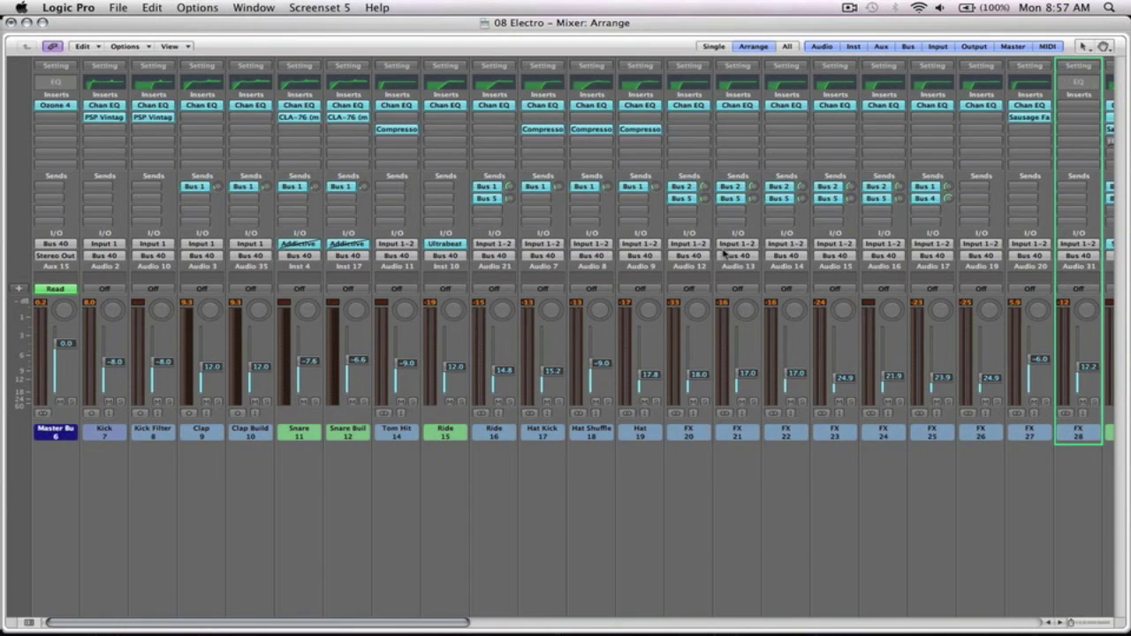
scroll(424, 196, right, 8)
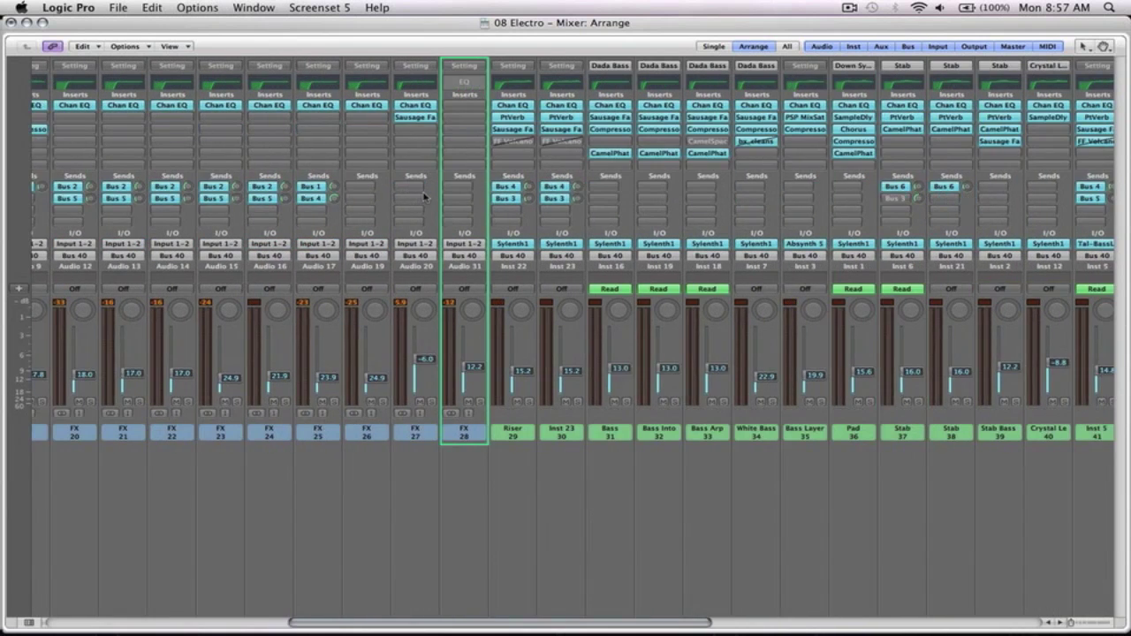
scroll(424, 196, right, 3)
scroll(424, 197, right, 2)
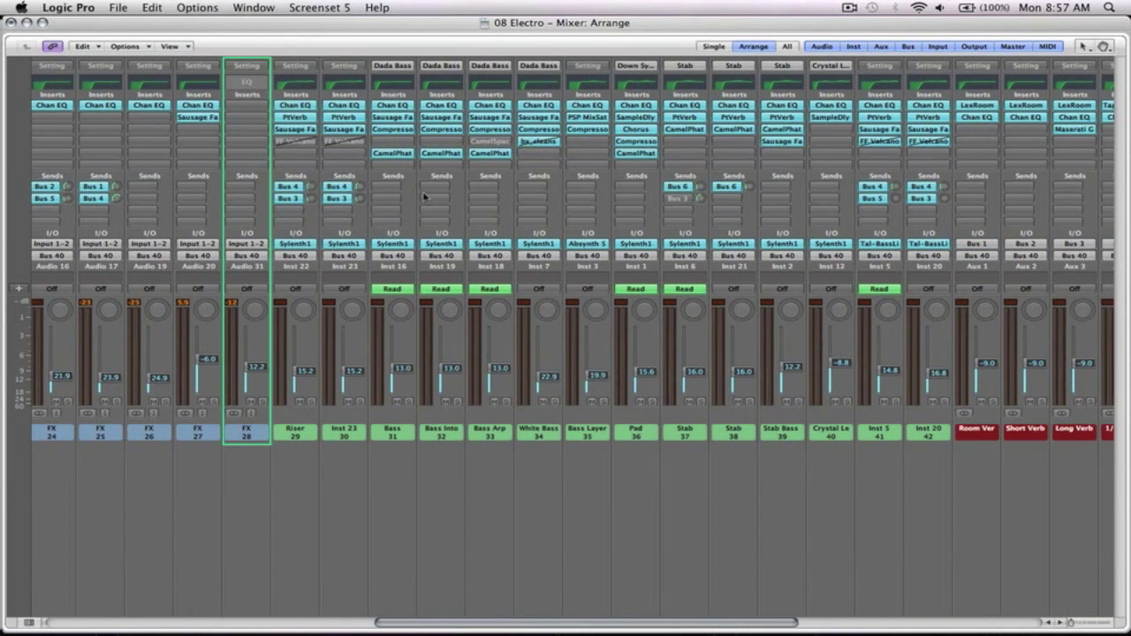
scroll(424, 196, left, 11)
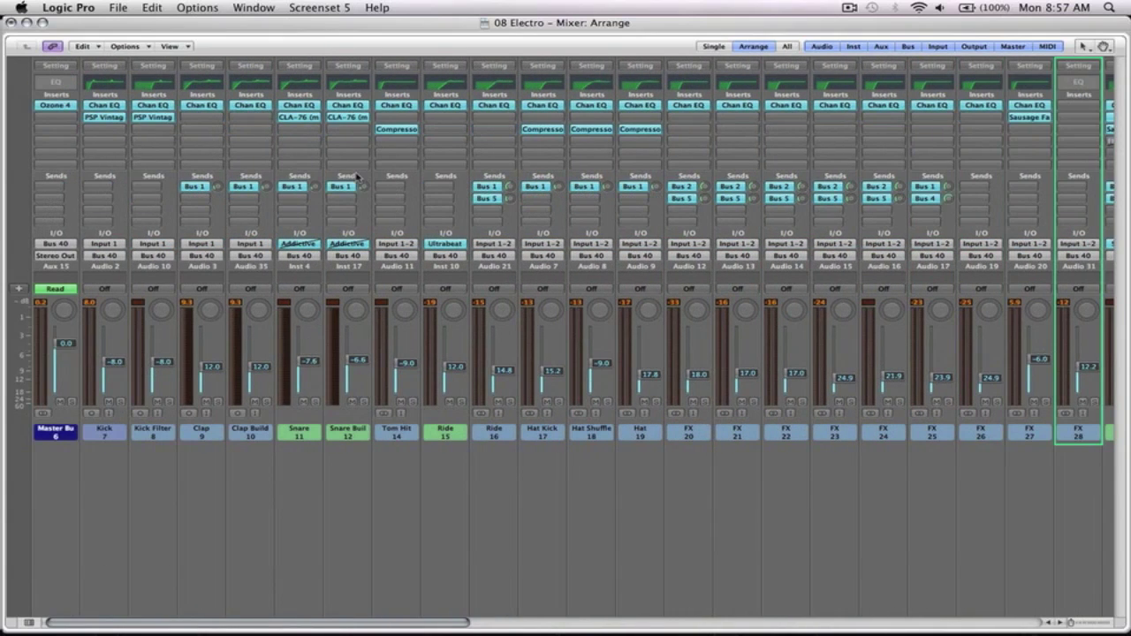
scroll(432, 352, right, 11)
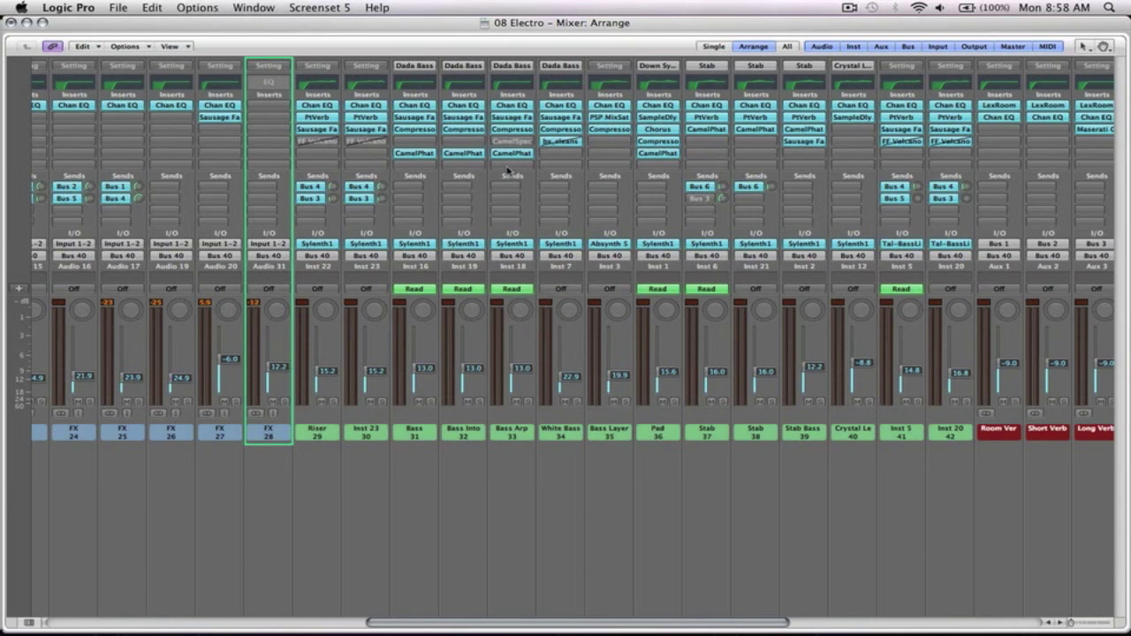
scroll(840, 171, left, 10)
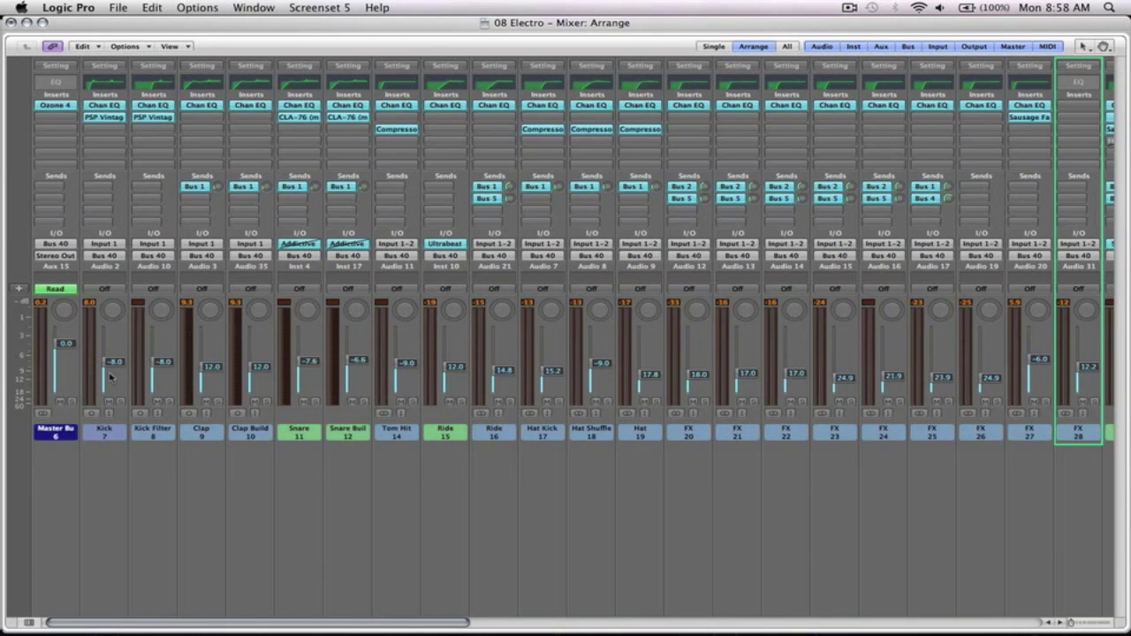
scroll(110, 377, right, 3)
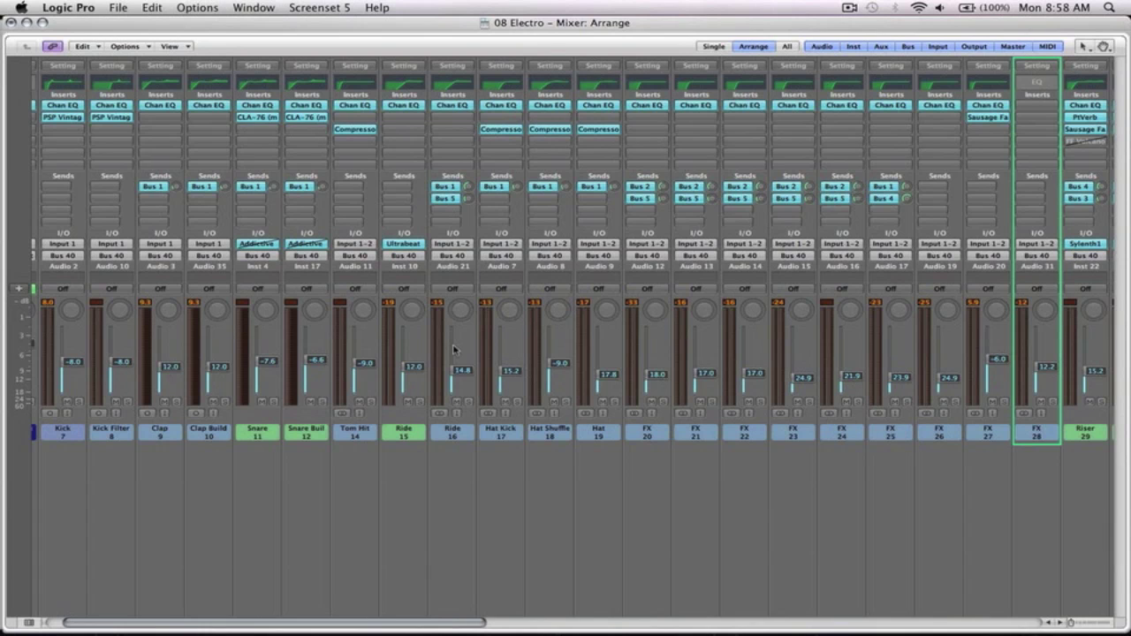
scroll(453, 350, left, 2)
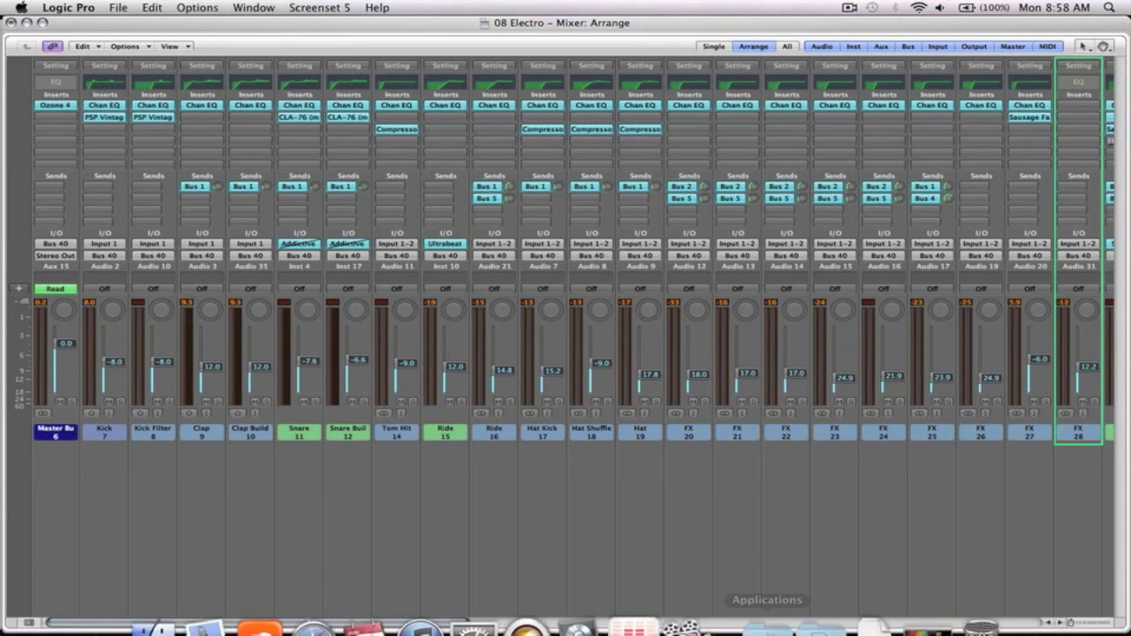
Bring back the minimized Safari window, view the instrument placement diagram pchart.jpg, and minimize the window again.
click(912, 612)
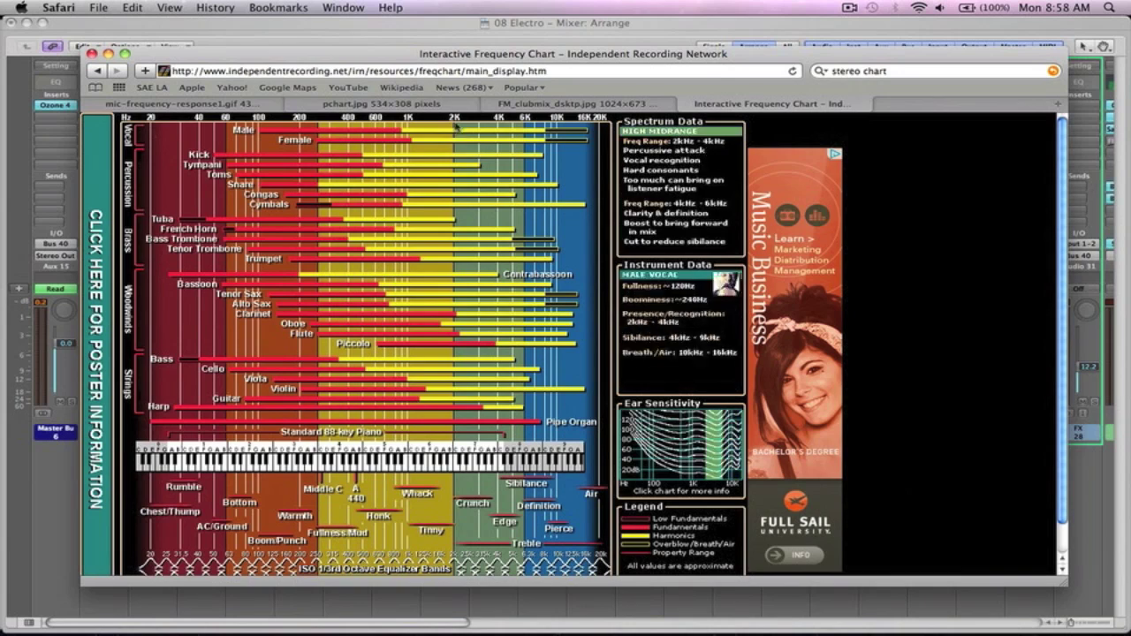
click(362, 103)
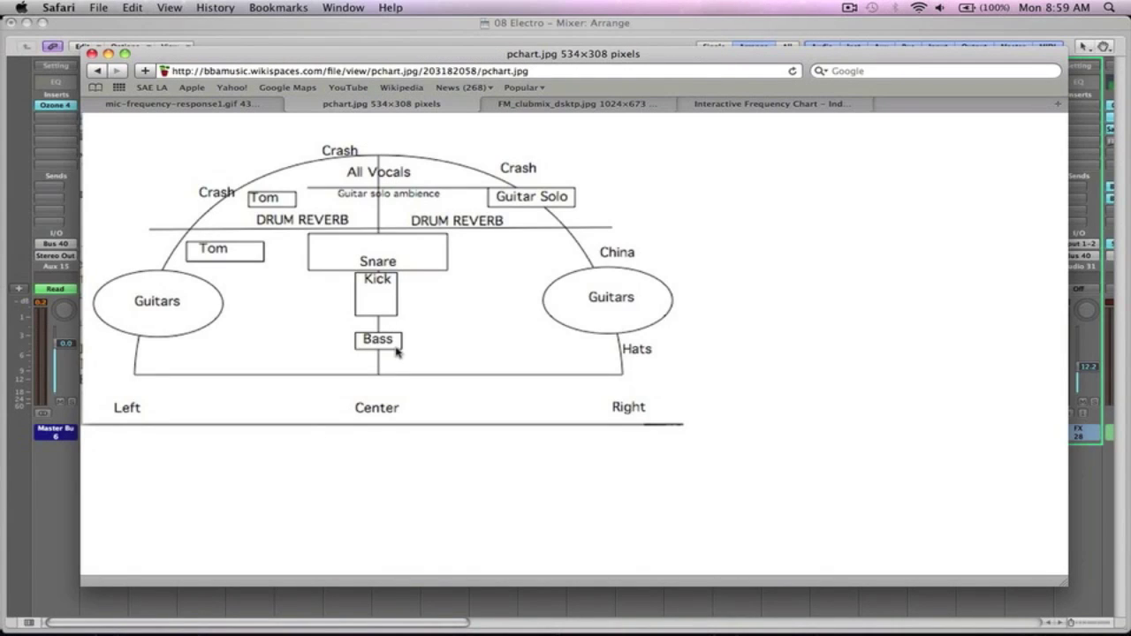
click(108, 54)
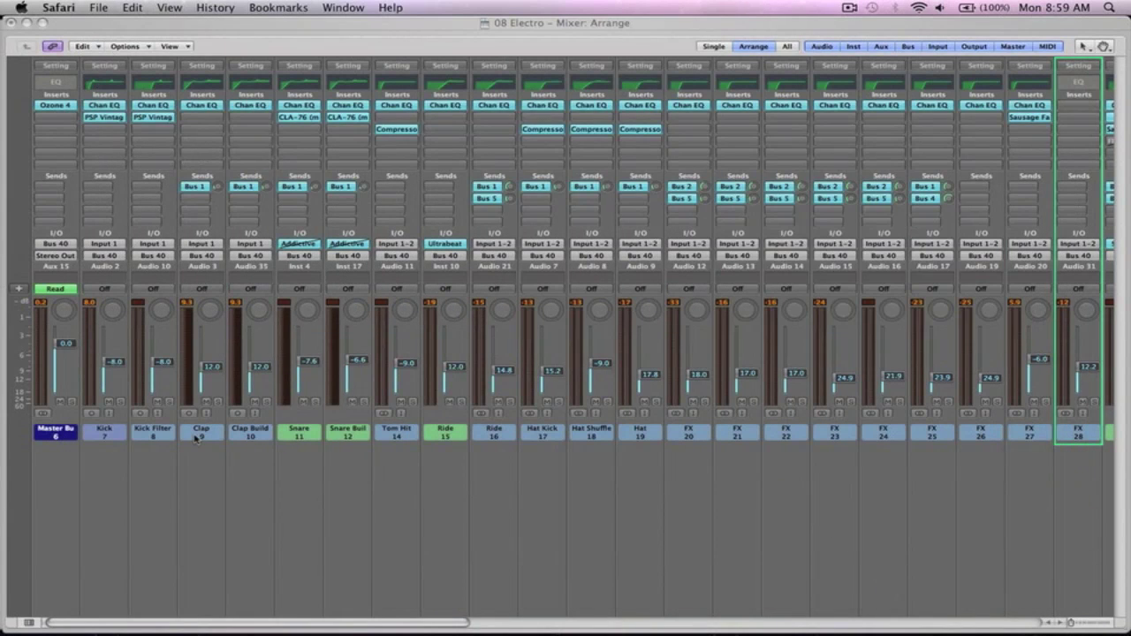
Select the Kick channel strip in the mixer.
click(118, 442)
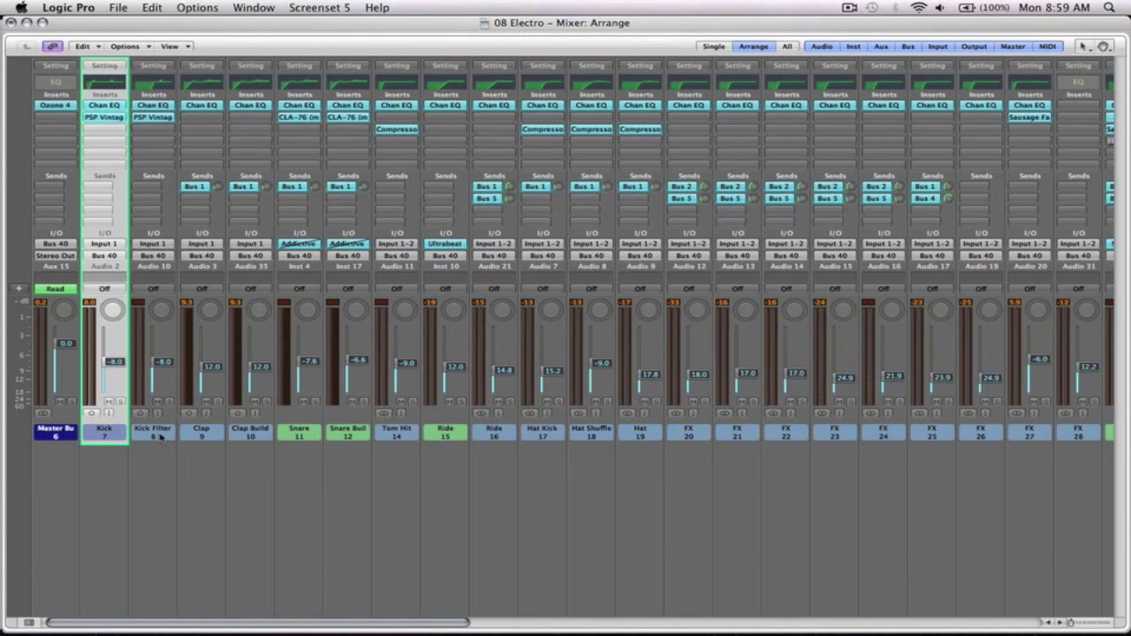
click(141, 414)
click(142, 414)
Select the Bass Into channel strip, open its Sylenth1 instrument to inspect it, and close the plug-in window.
scroll(382, 490, right, 10)
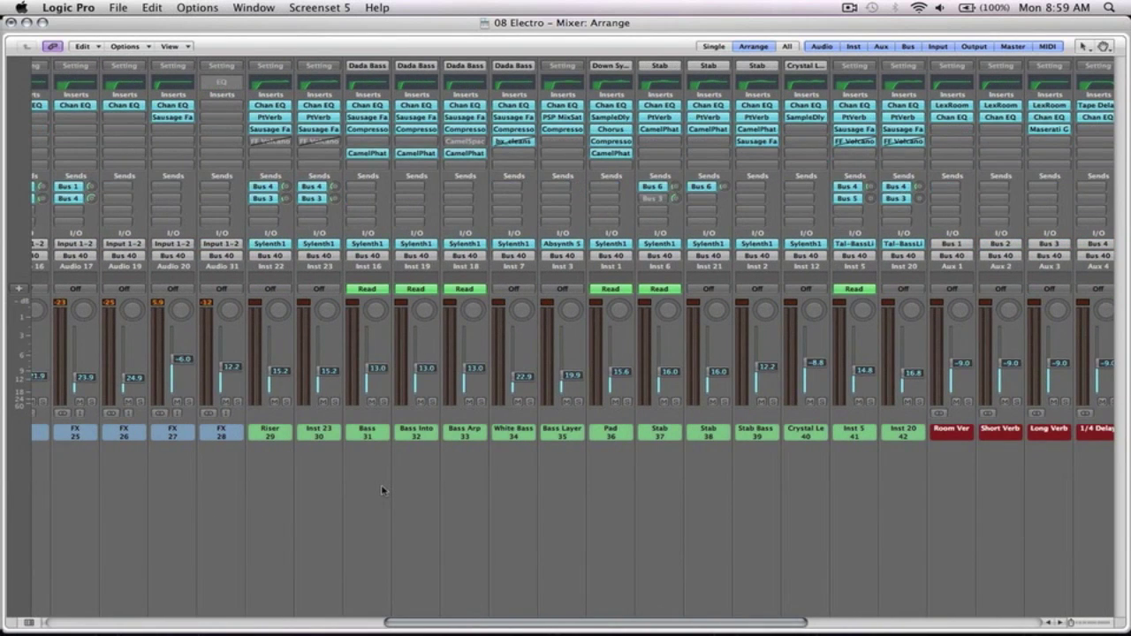
click(417, 430)
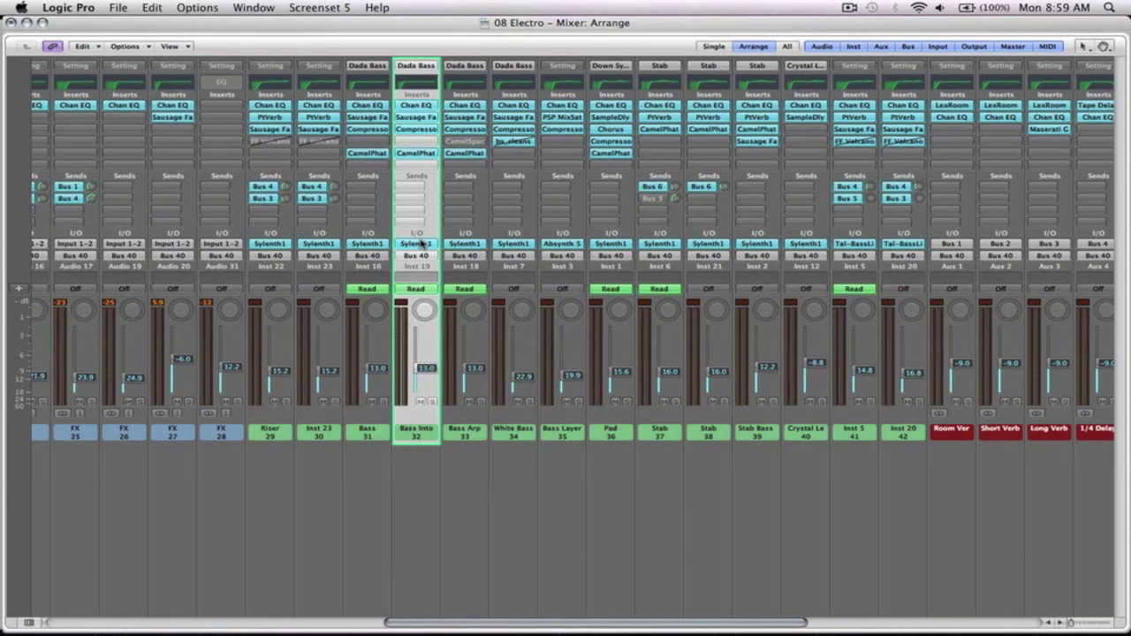
click(418, 243)
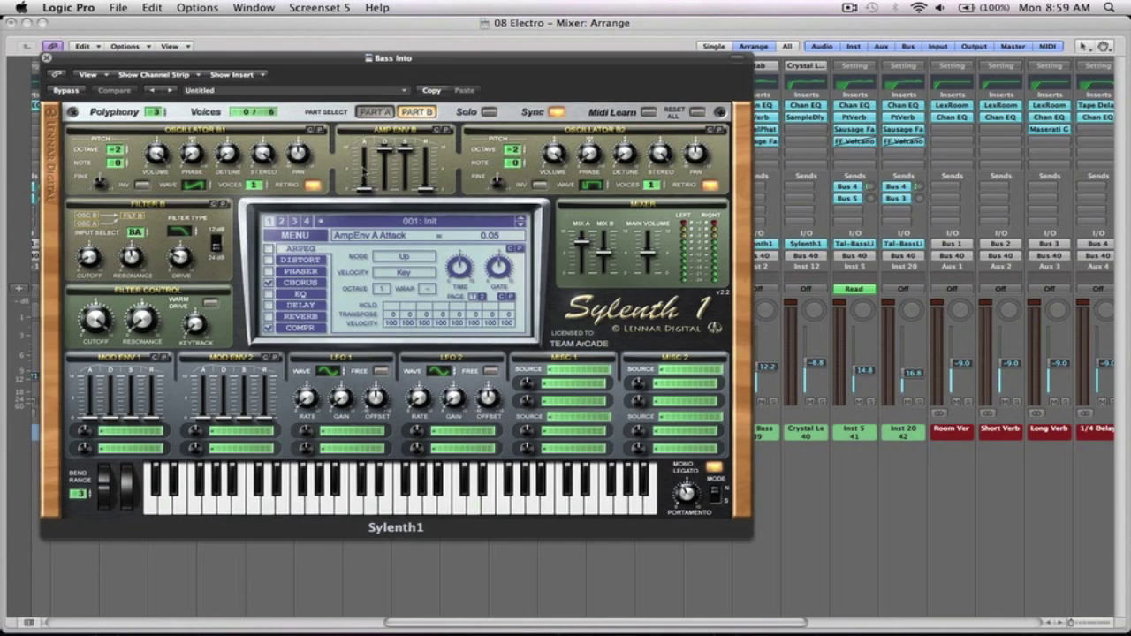
click(46, 58)
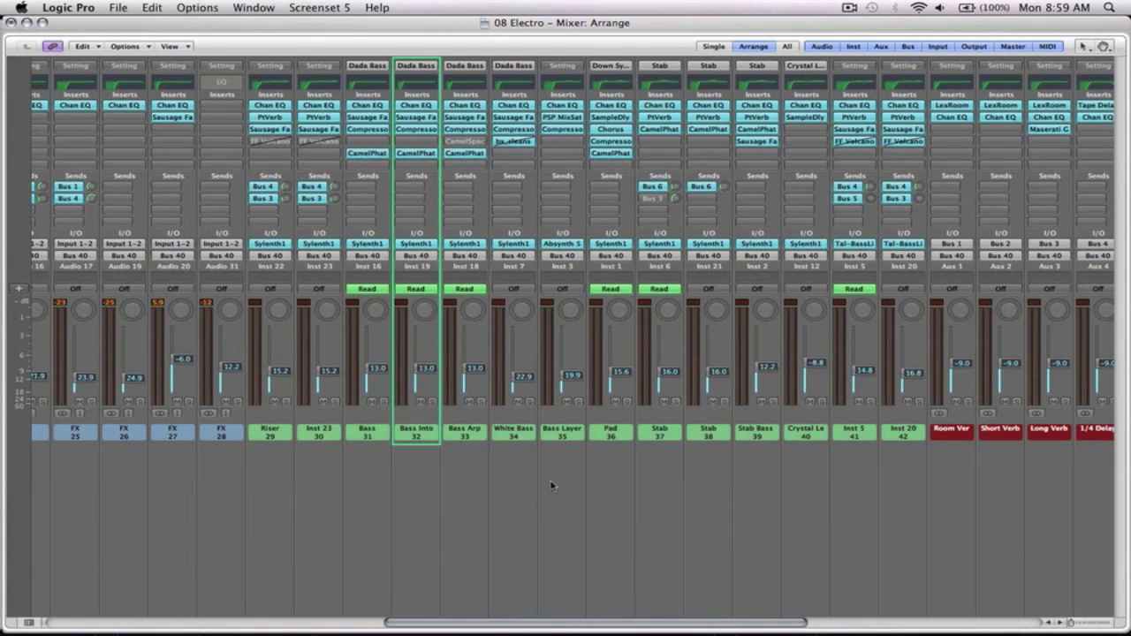
Close the smaller duplicate Arrange window and dismiss the Mixer to return to the full arrangement.
scroll(550, 485, left, 15)
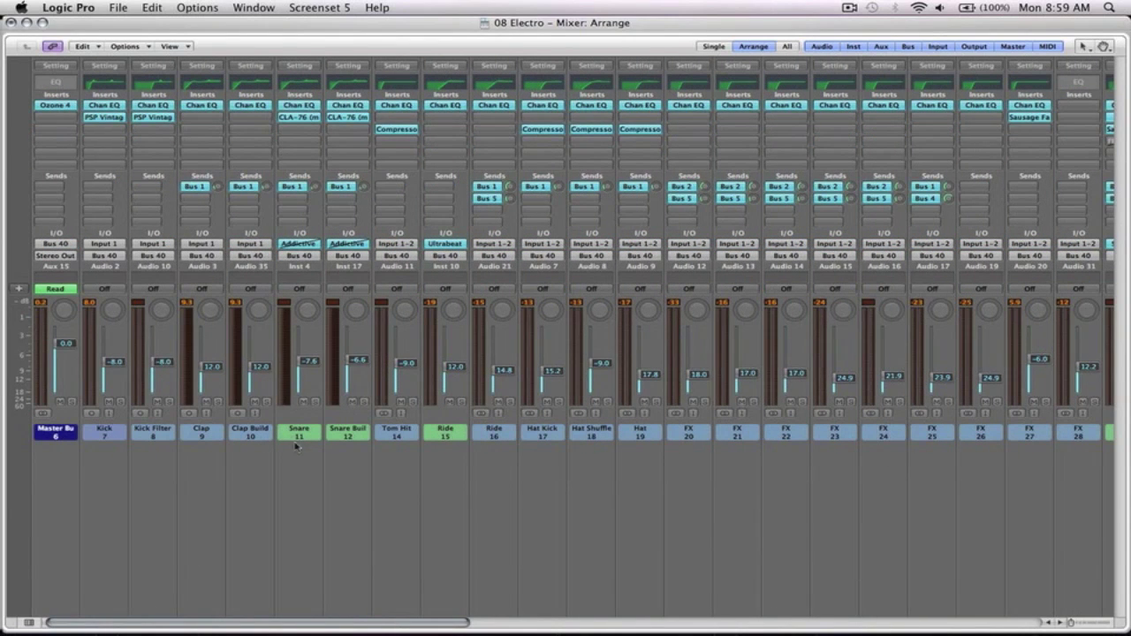
scroll(509, 478, right, 2)
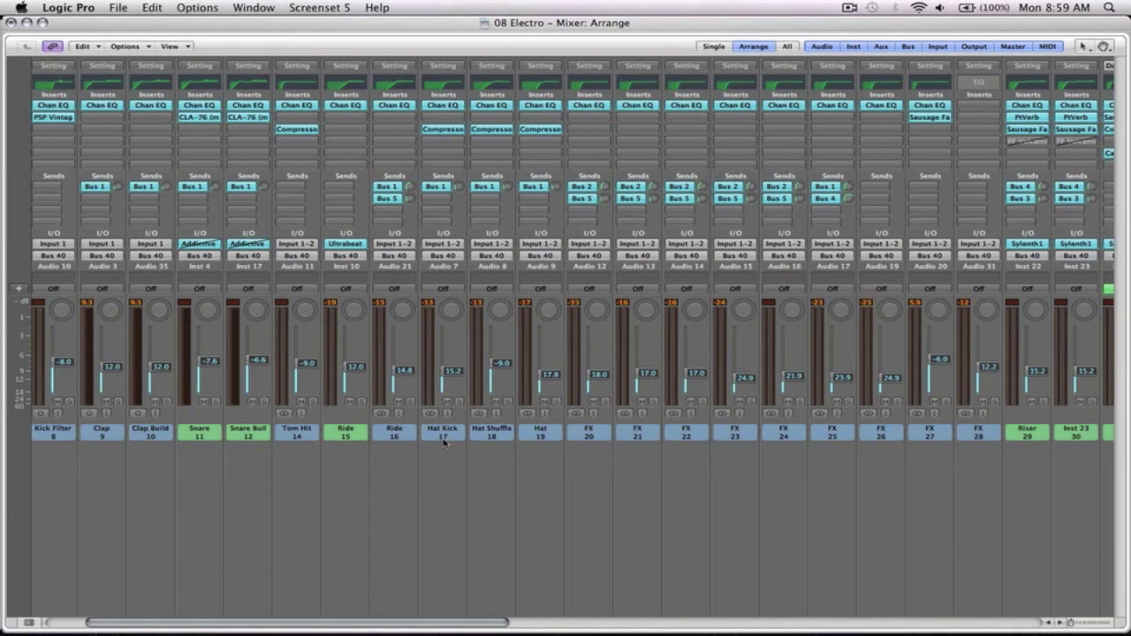
scroll(402, 471, left, 2)
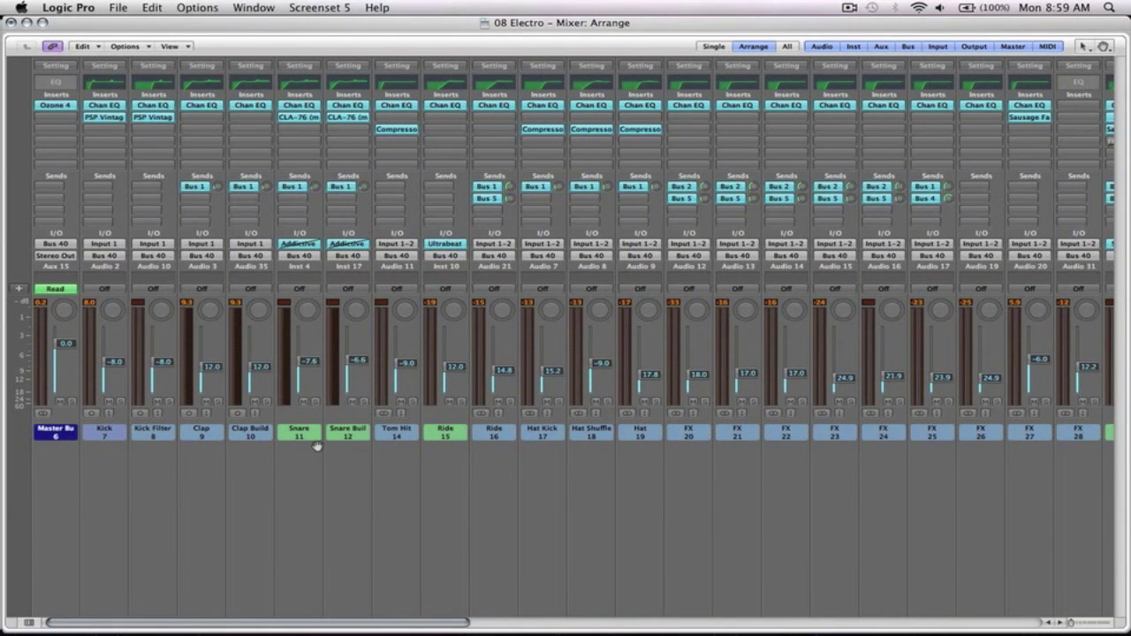
key(super+2)
click(28, 37)
key(super+1)
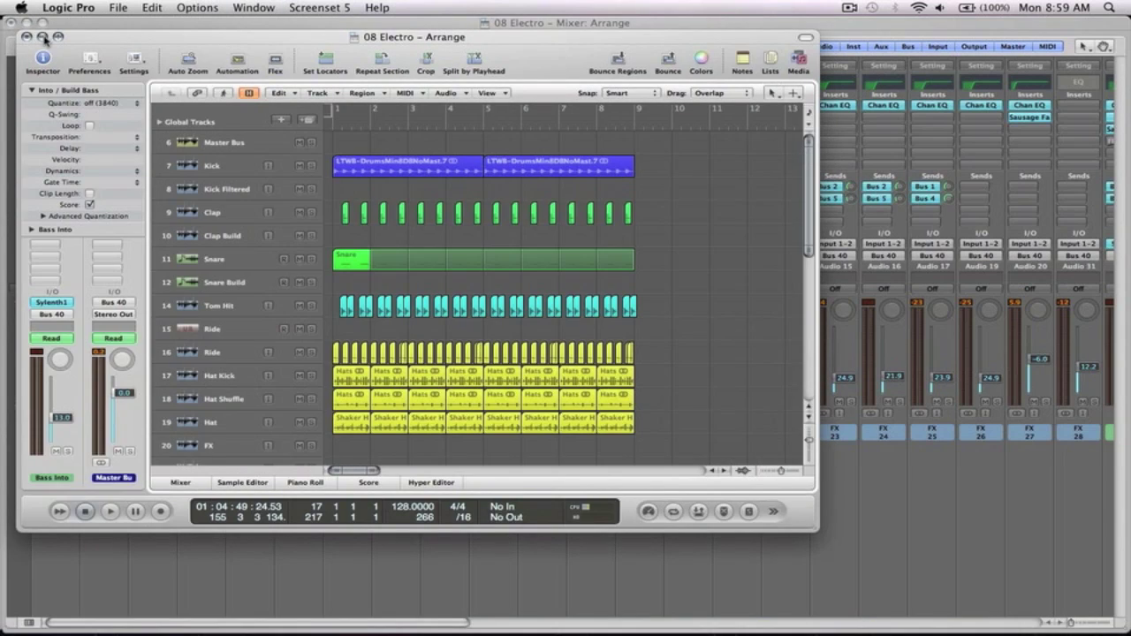
click(27, 37)
click(27, 22)
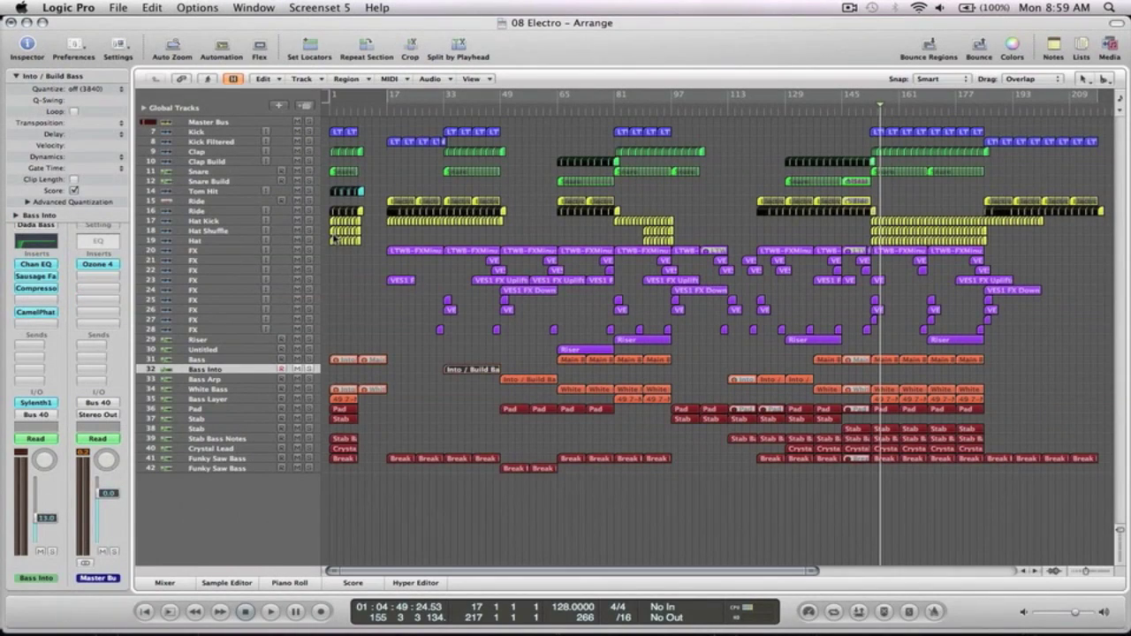
Zoom in on the drum tracks from about bar 17 and step the track selection from Clap down to Snare.
click(514, 182)
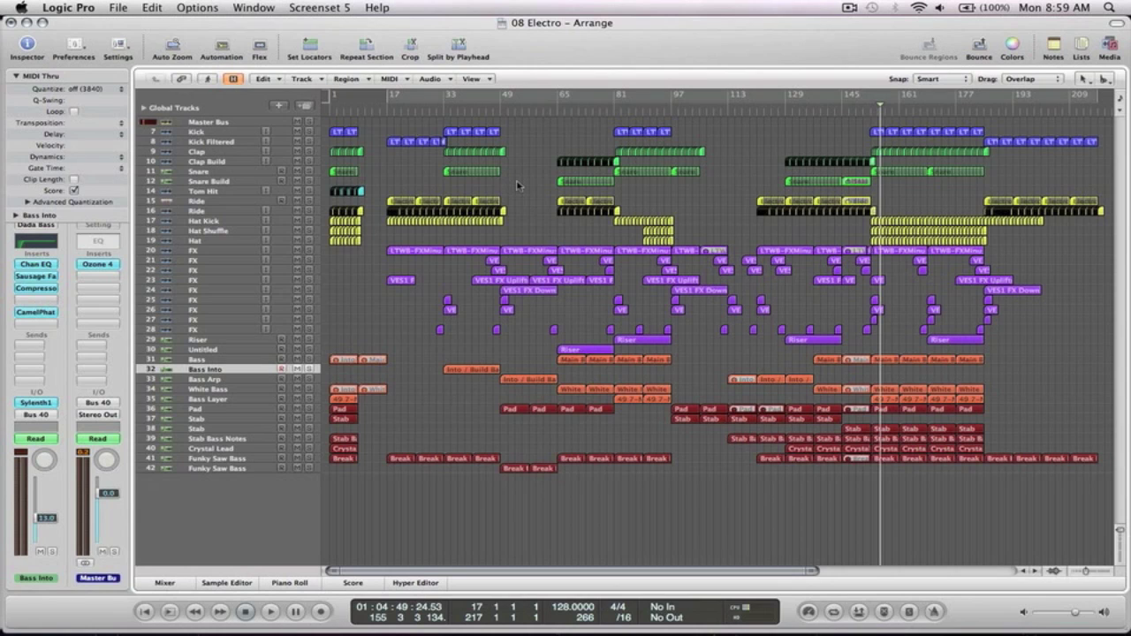
drag(569, 270, 382, 92)
click(204, 193)
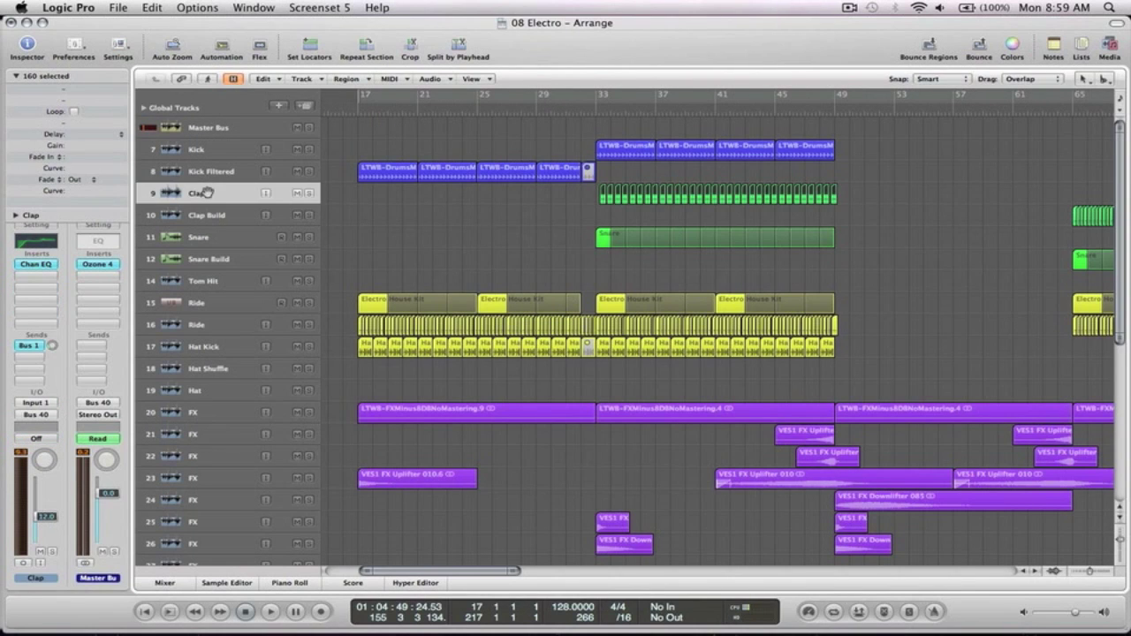
key(Down)
key(Down)
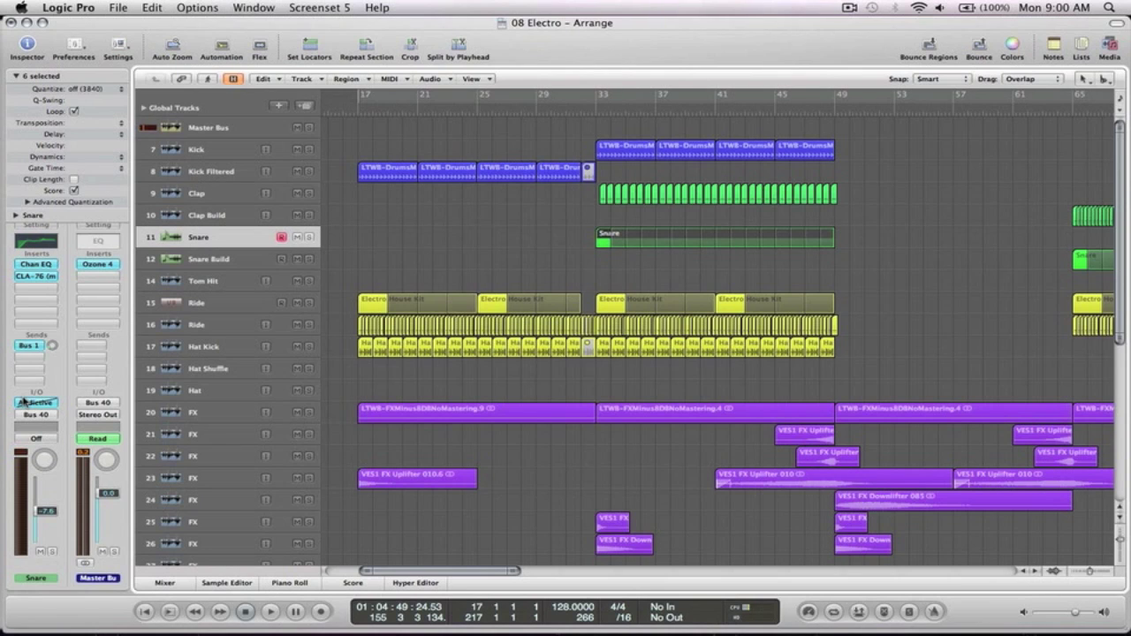
Play the arrangement from about bar 33 to hear the clap and snare layers together, and stop playback.
click(592, 108)
click(932, 209)
key(space)
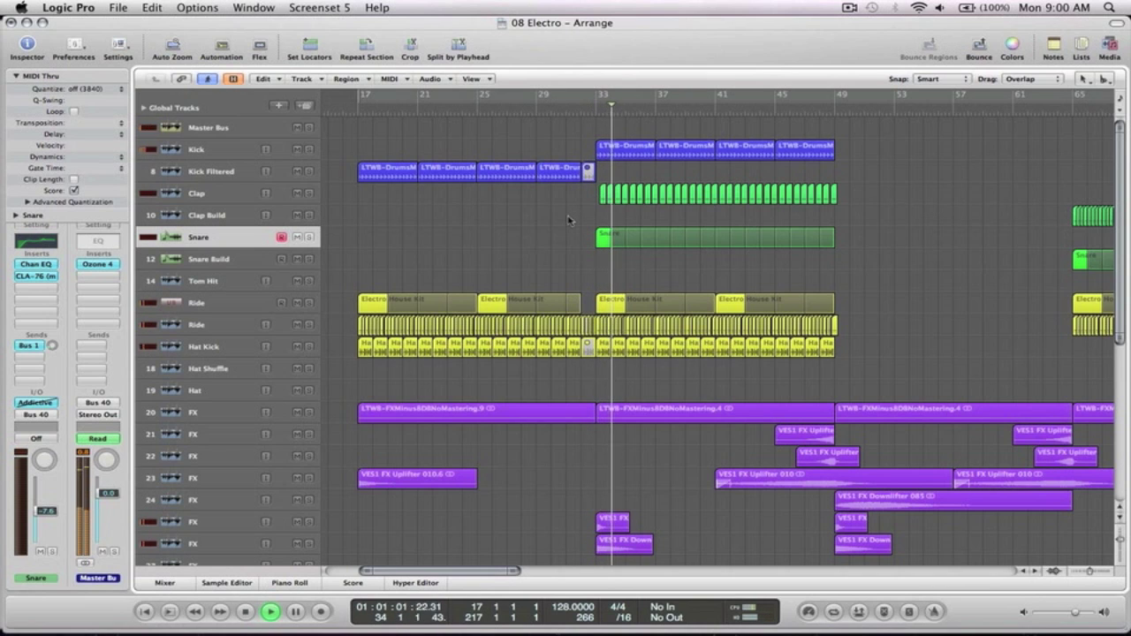
scroll(570, 220, right, 1)
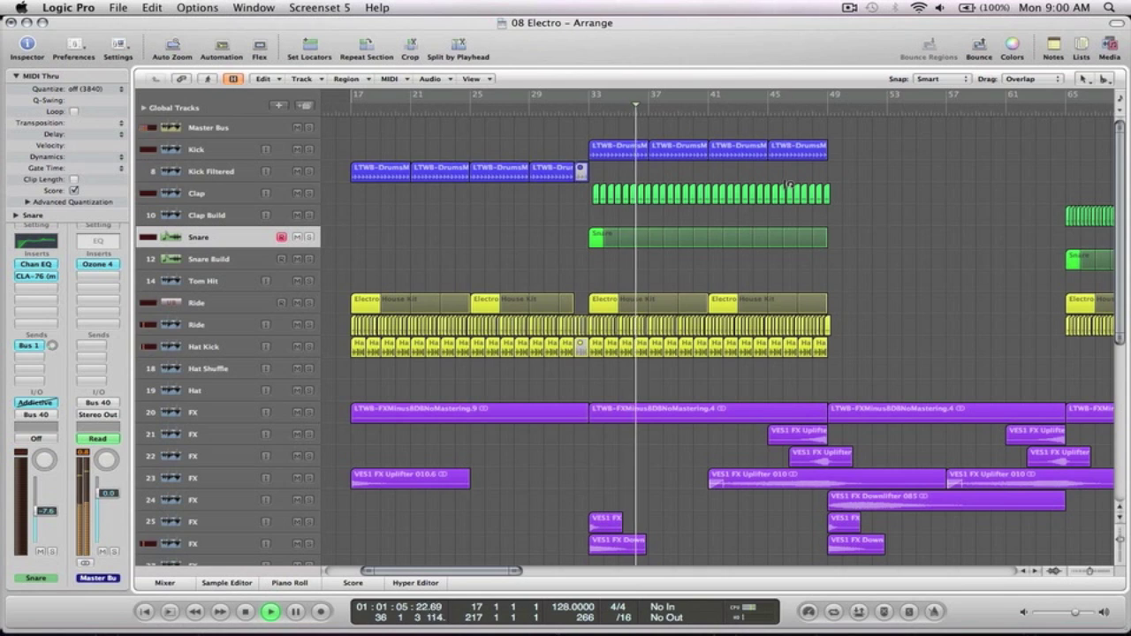
key(space)
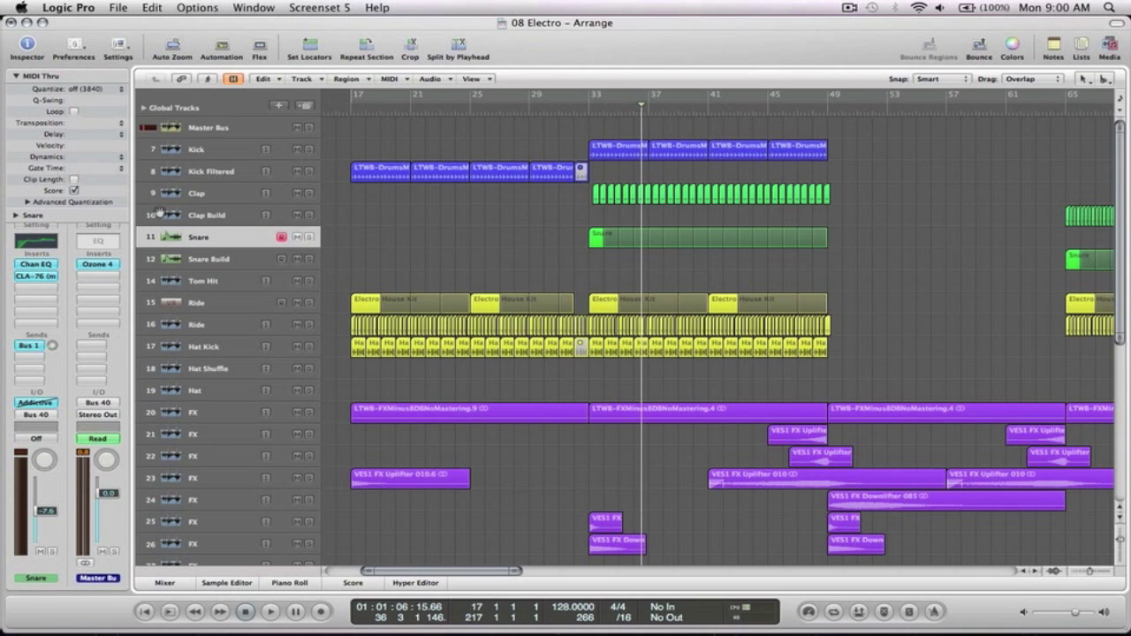
Select the Clap, Clap Build, Snare and Snare Build tracks together and open the Mixer.
click(189, 196)
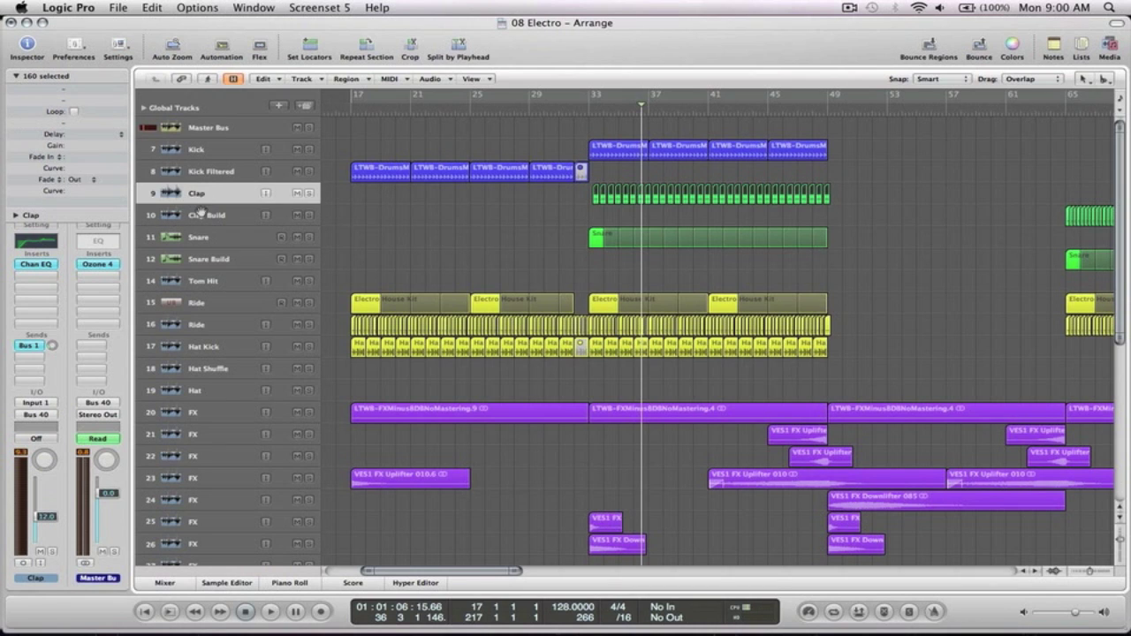
click(200, 221)
click(202, 237)
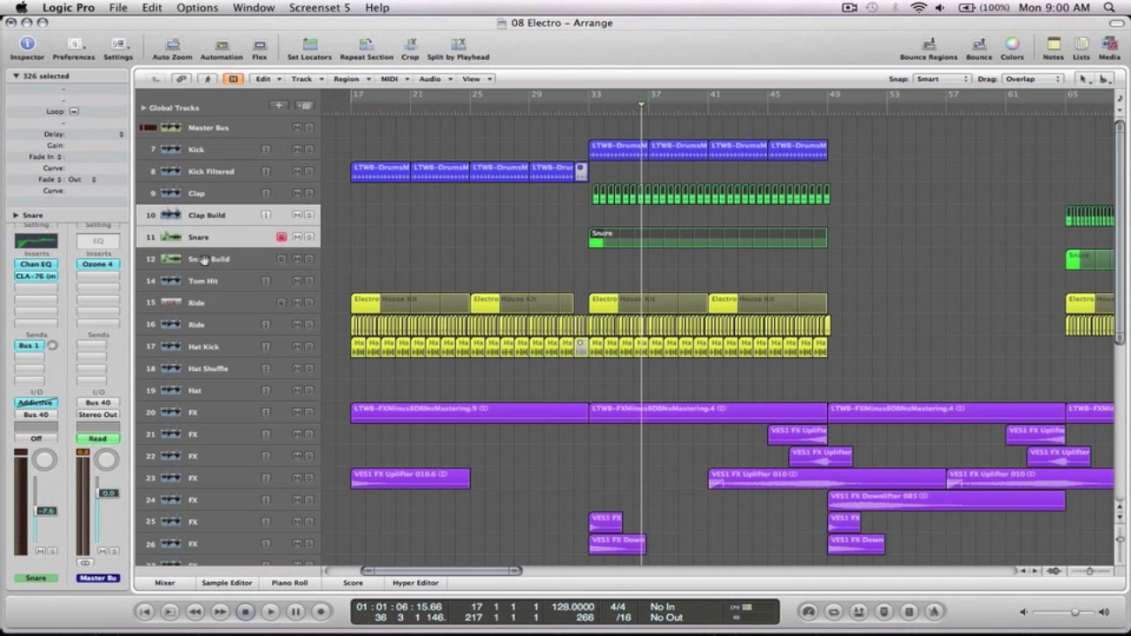
click(204, 260)
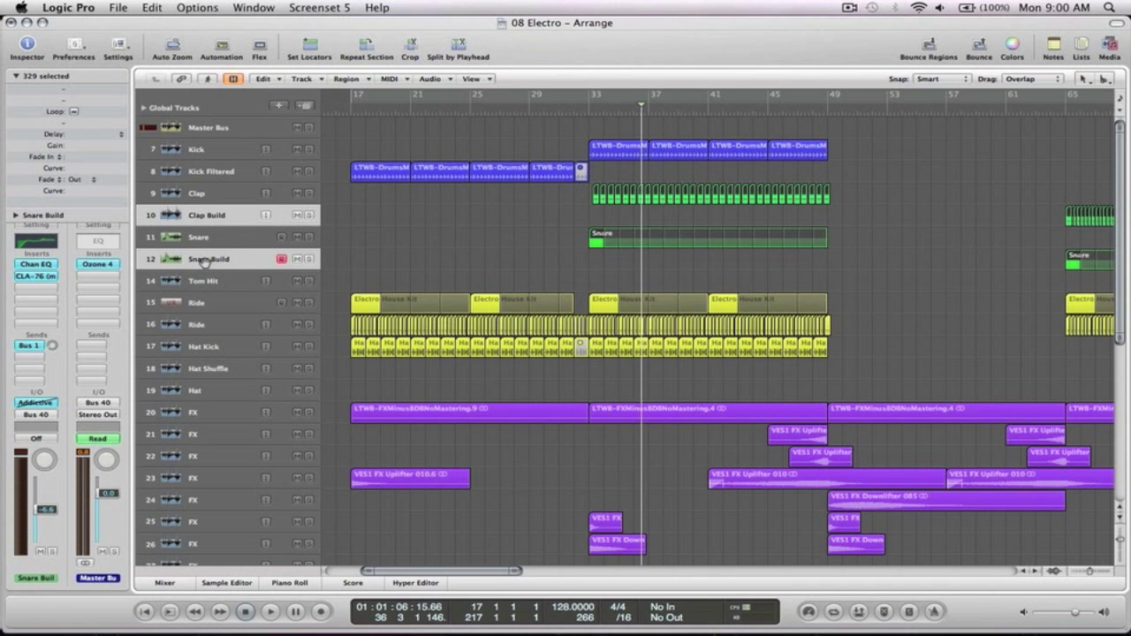
key(super+2)
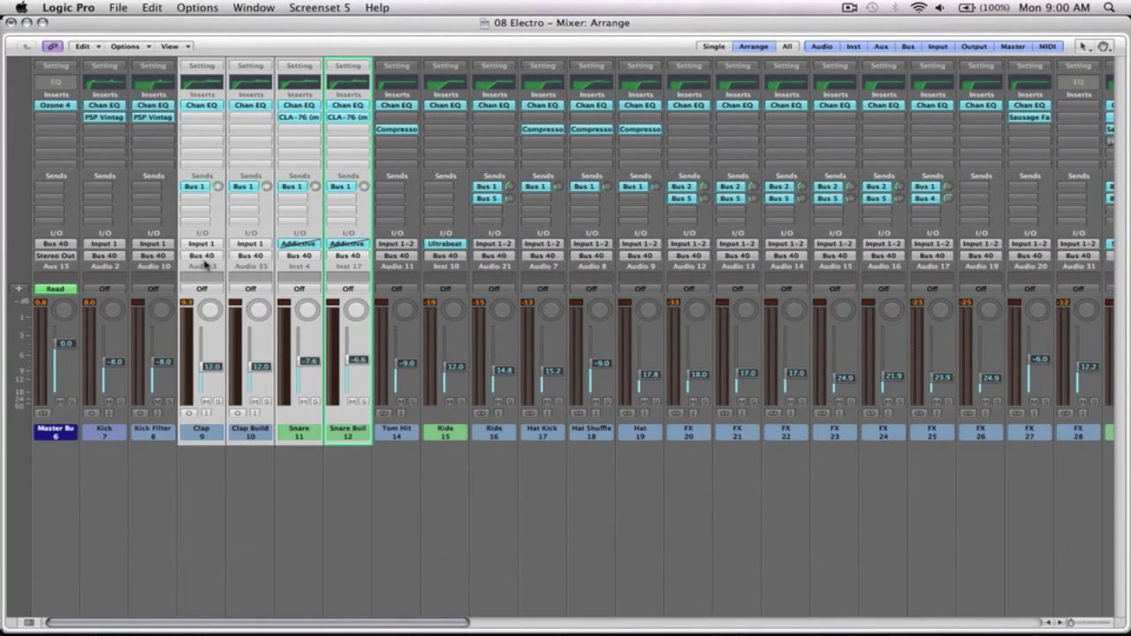
Route the selected clap and snare channels' outputs to Bus 15 and jump to that bus's aux channel.
click(202, 256)
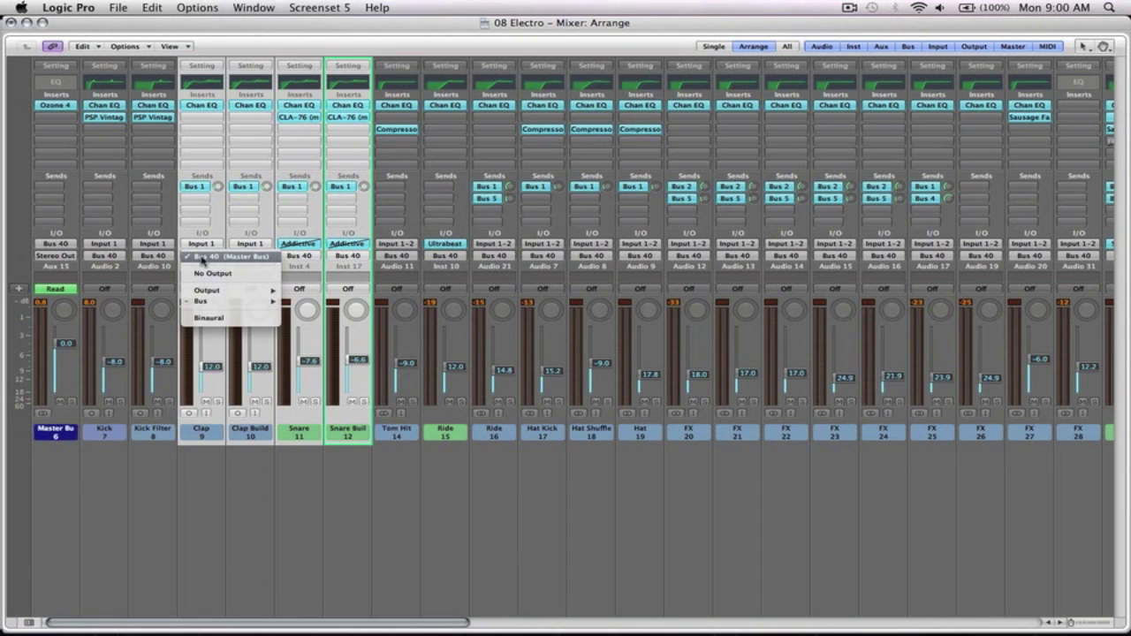
mouse_move(216, 305)
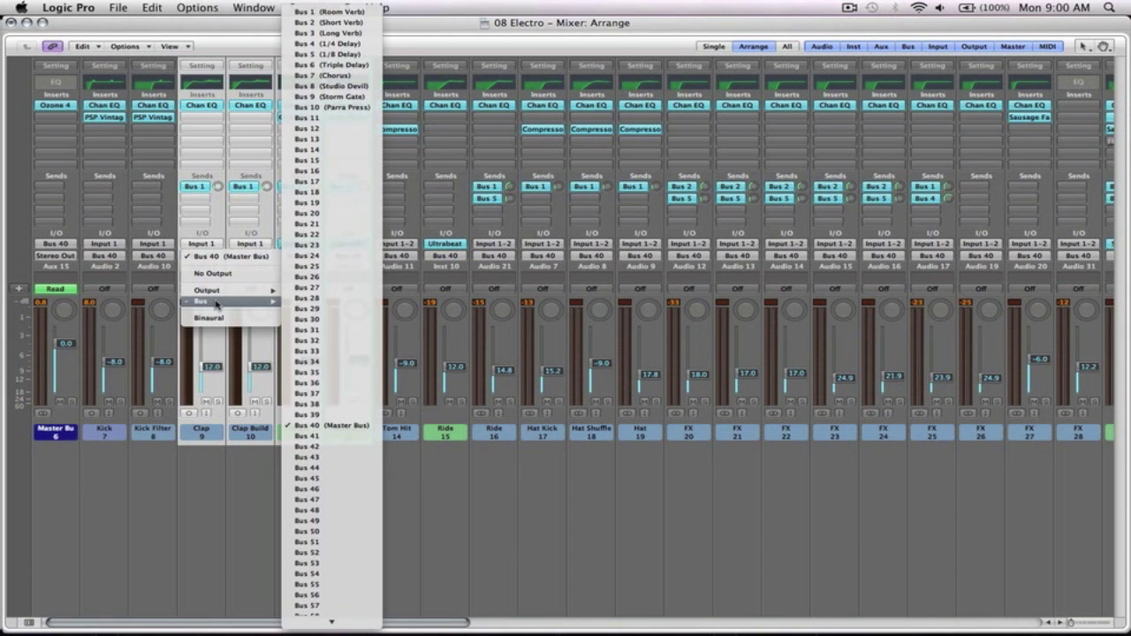
click(331, 161)
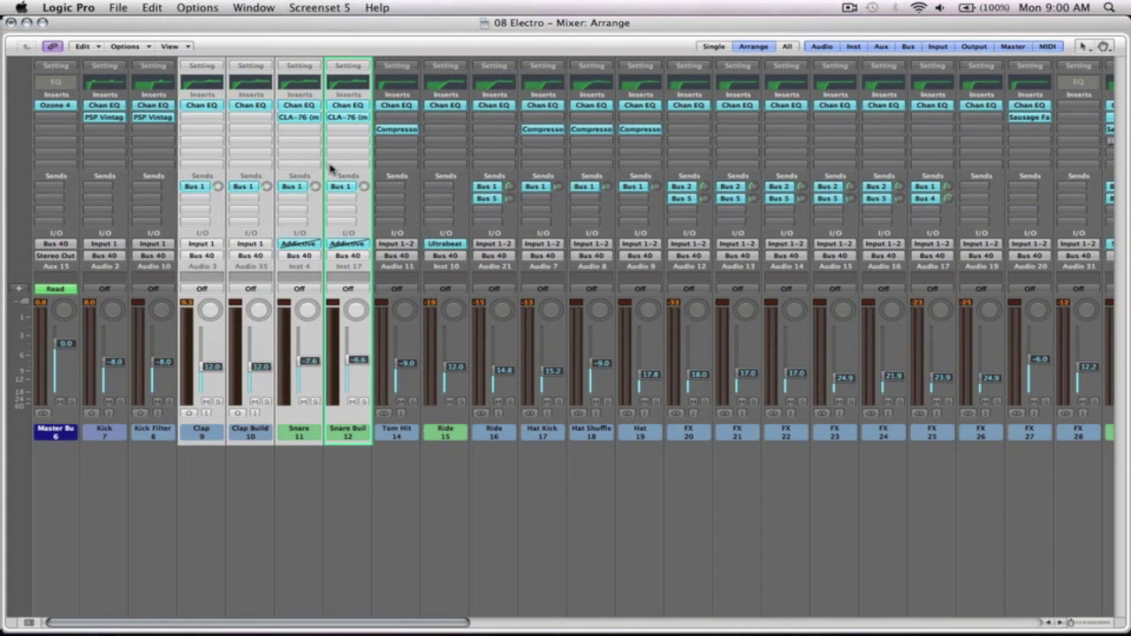
double_click(306, 257)
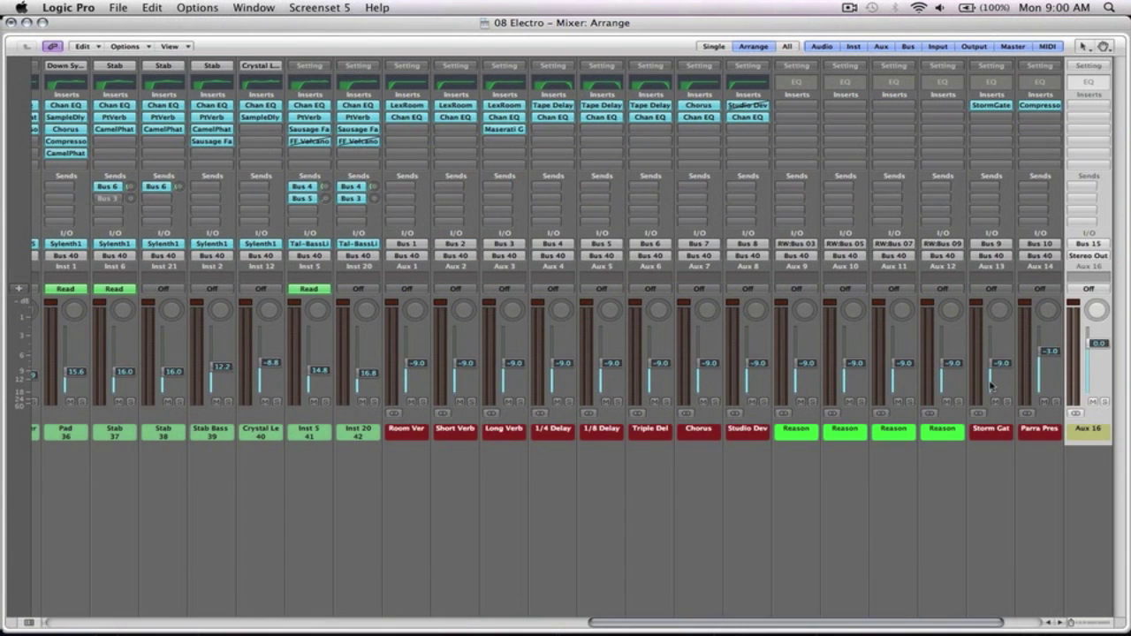
Send the new aux channel's output to Bus 40 (Master Bus) and rename the channel Snare Bus.
scroll(991, 386, right, 3)
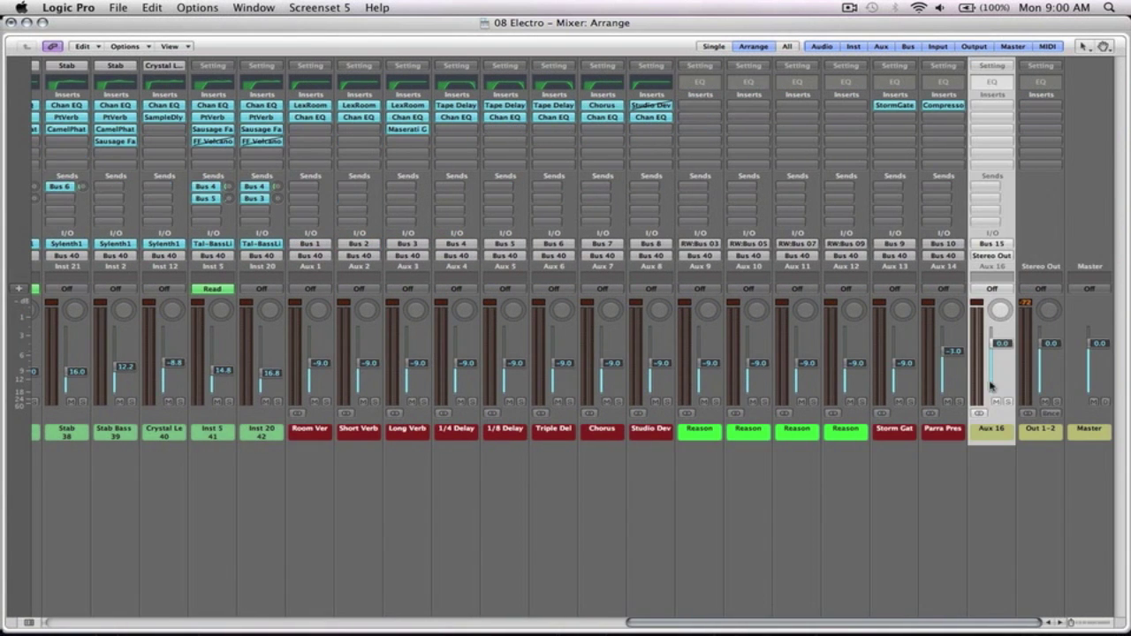
click(998, 255)
mouse_move(998, 301)
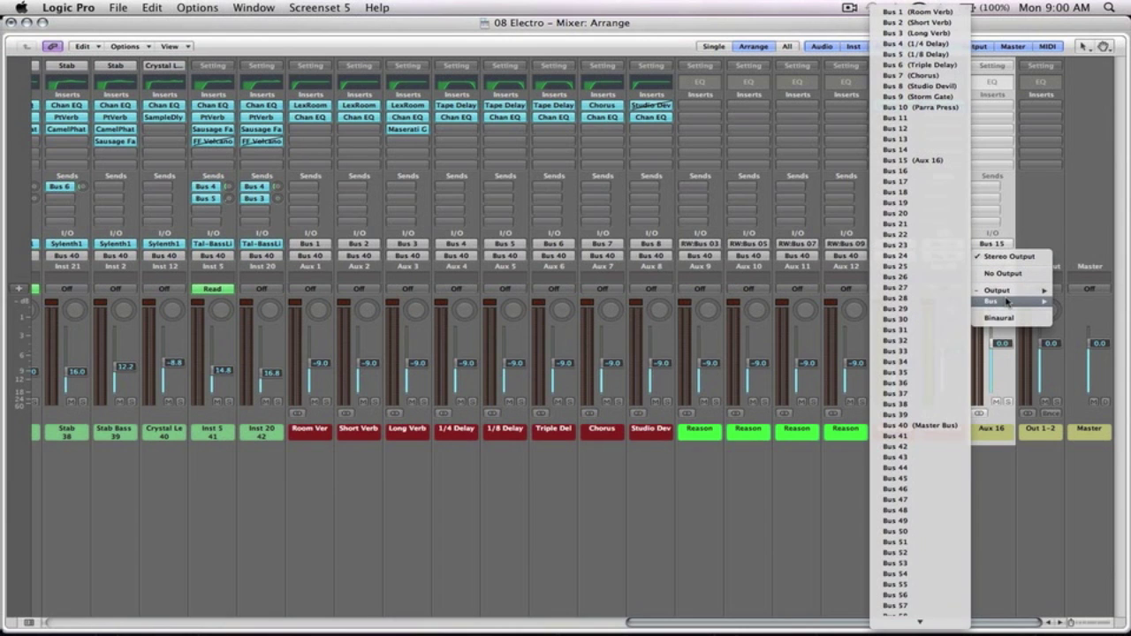
click(928, 426)
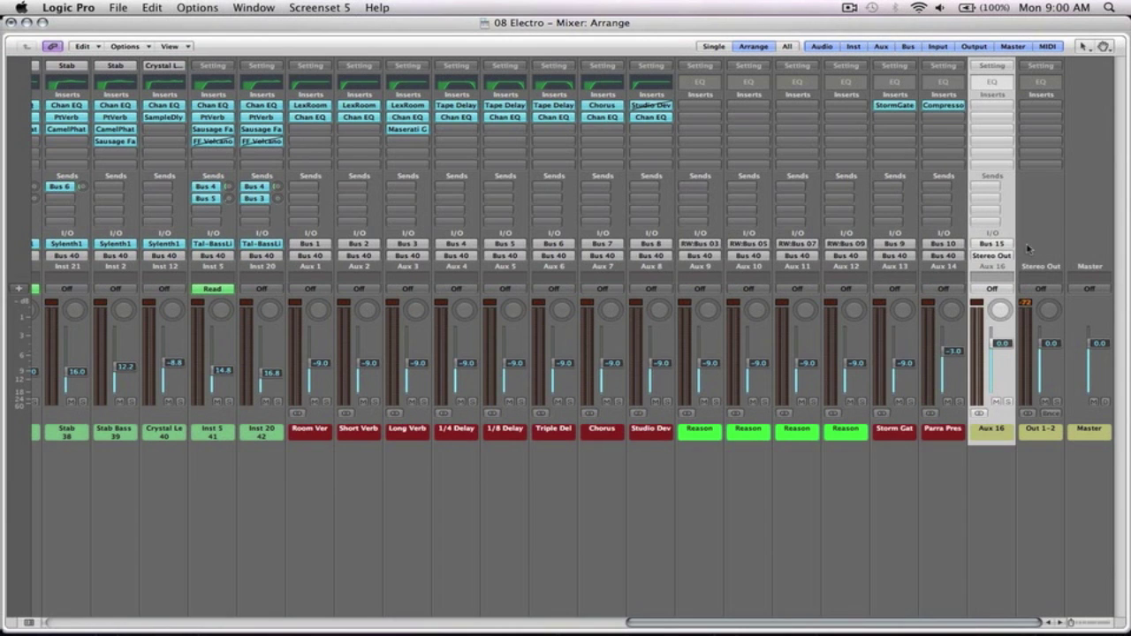
double_click(994, 431)
text(Snare Bus)
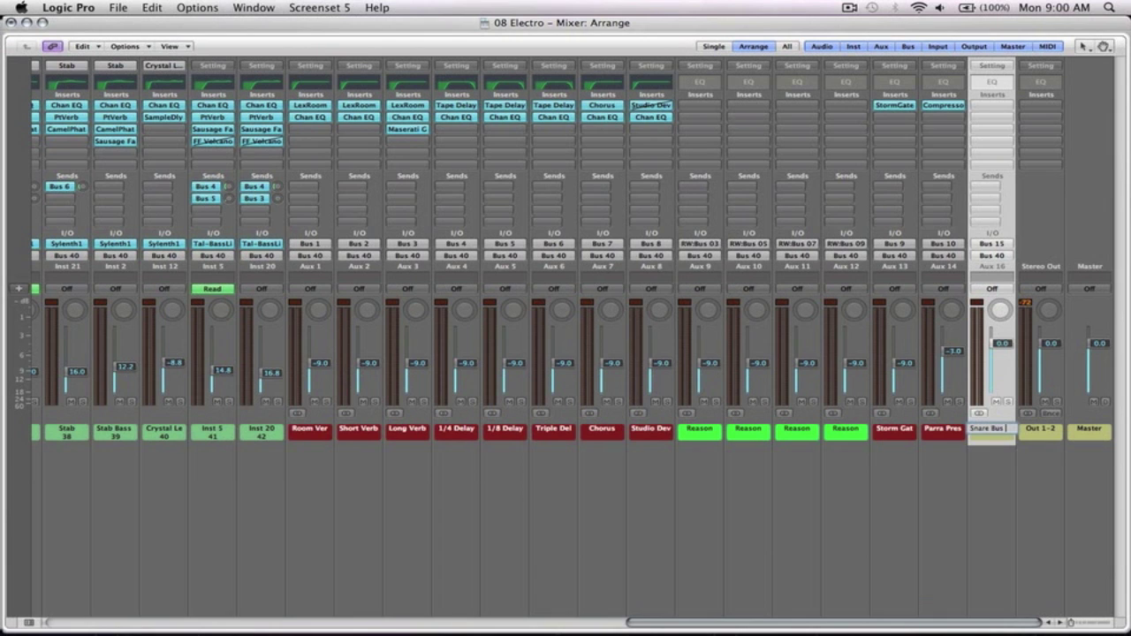
key(Return)
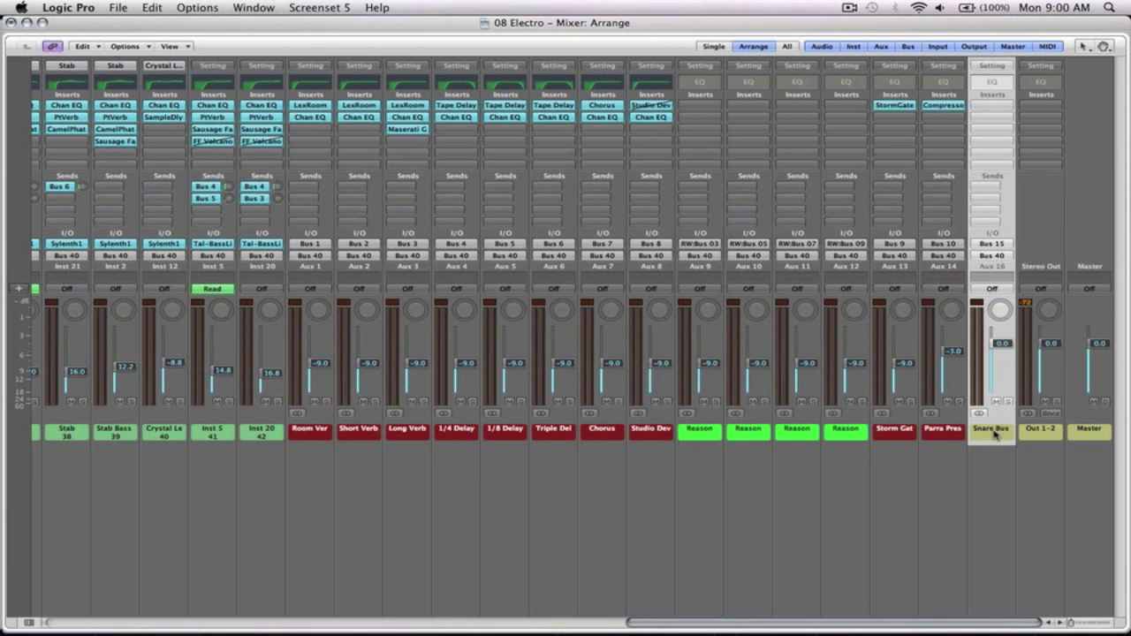
Set the Snare Bus channel's automation to Read, dismiss the Mixer, and move the Snare Bus track directly below Snare Build.
click(991, 289)
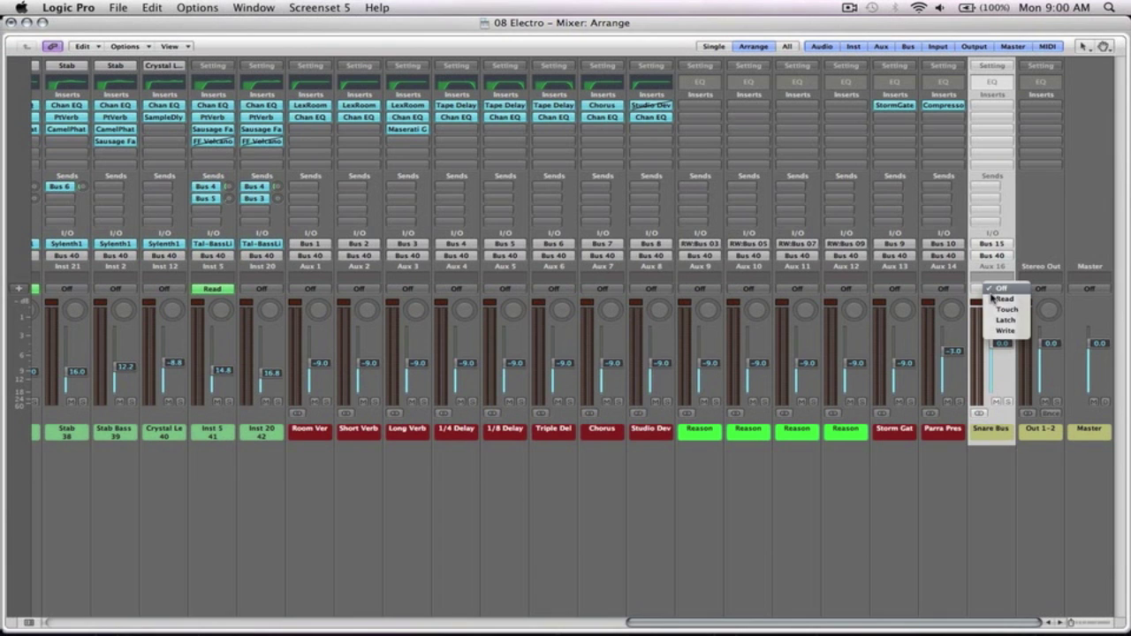
click(990, 299)
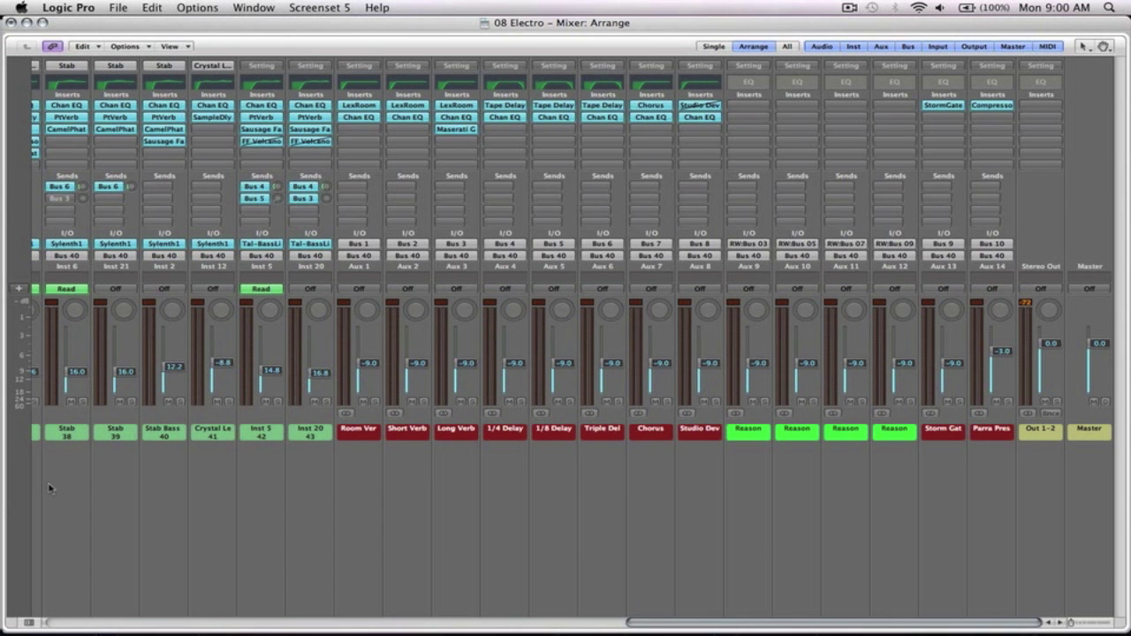
click(27, 22)
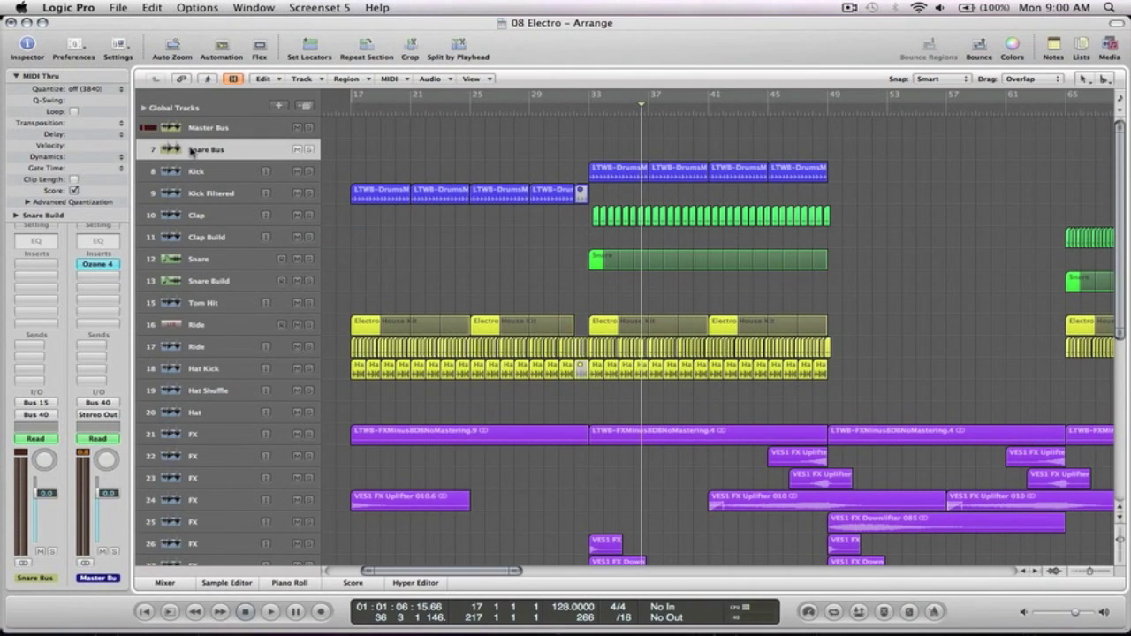
drag(177, 150, 187, 282)
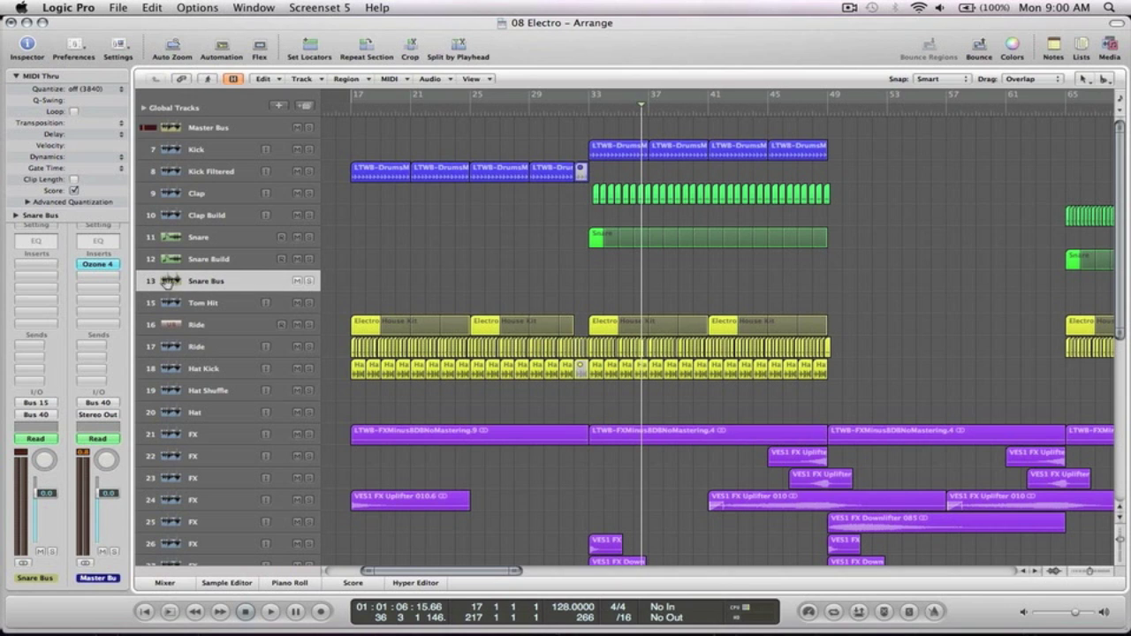
Step through the tracks from Clap to Snare Bus to check their output routing in the channel strips.
click(173, 194)
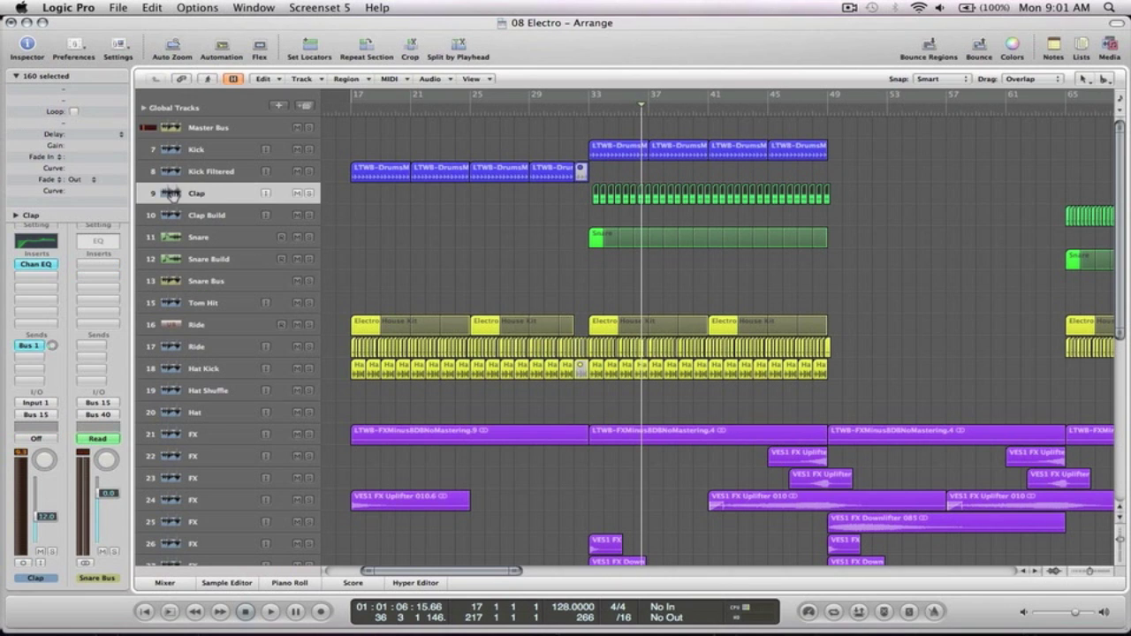
key(Down)
key(Down)
key(Down)
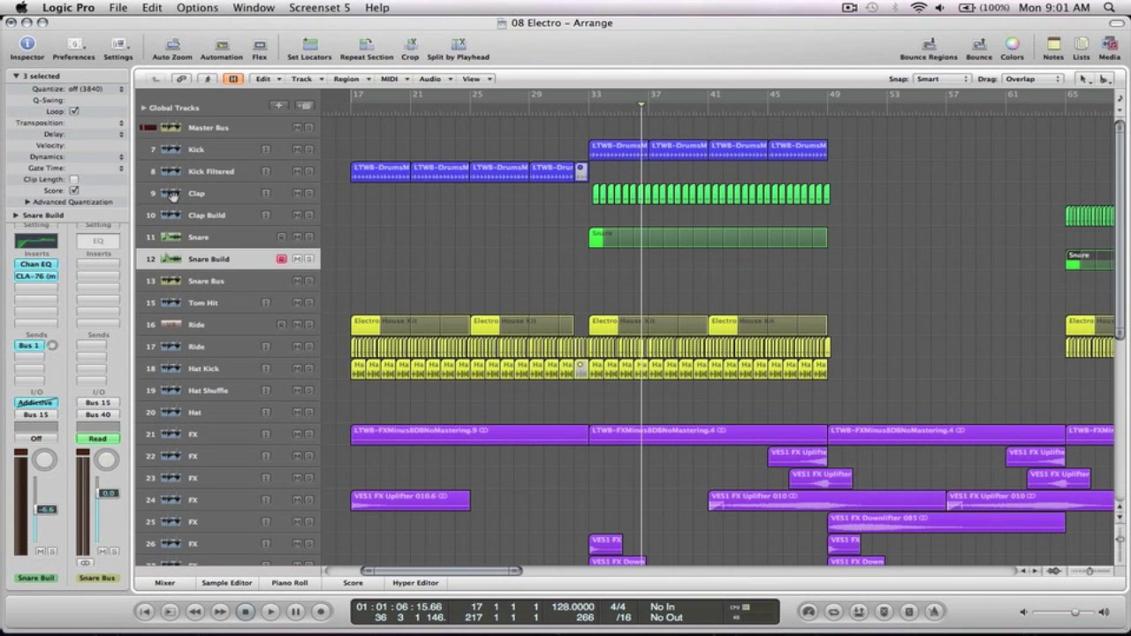
key(Down)
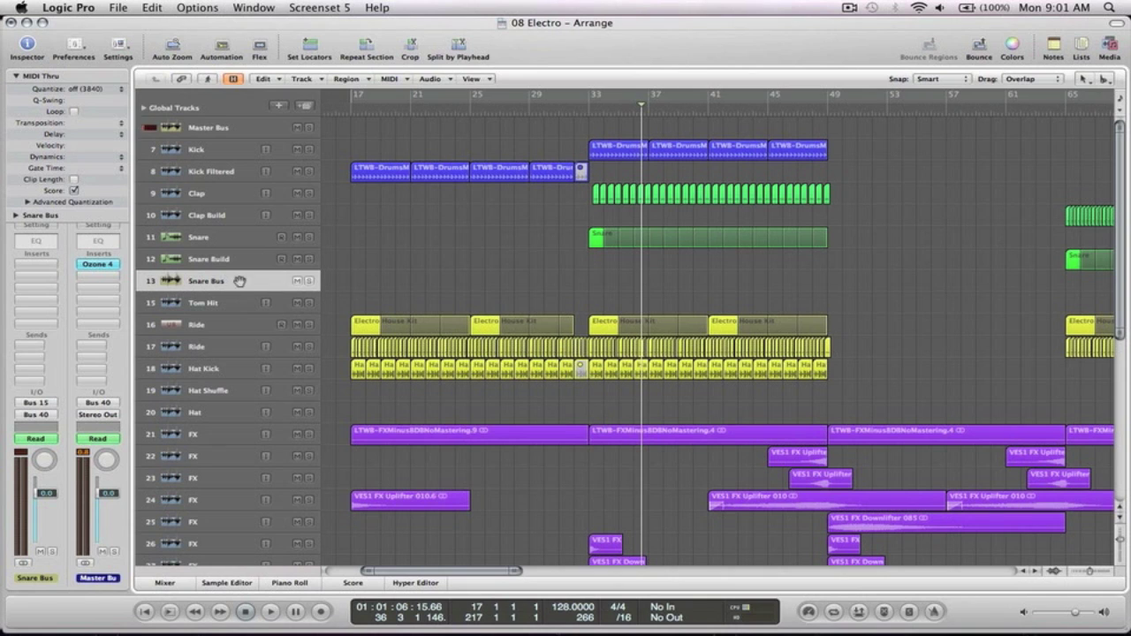
Solo the Snare Bus track and play a short passage to hear the grouped sounds.
click(309, 281)
key(space)
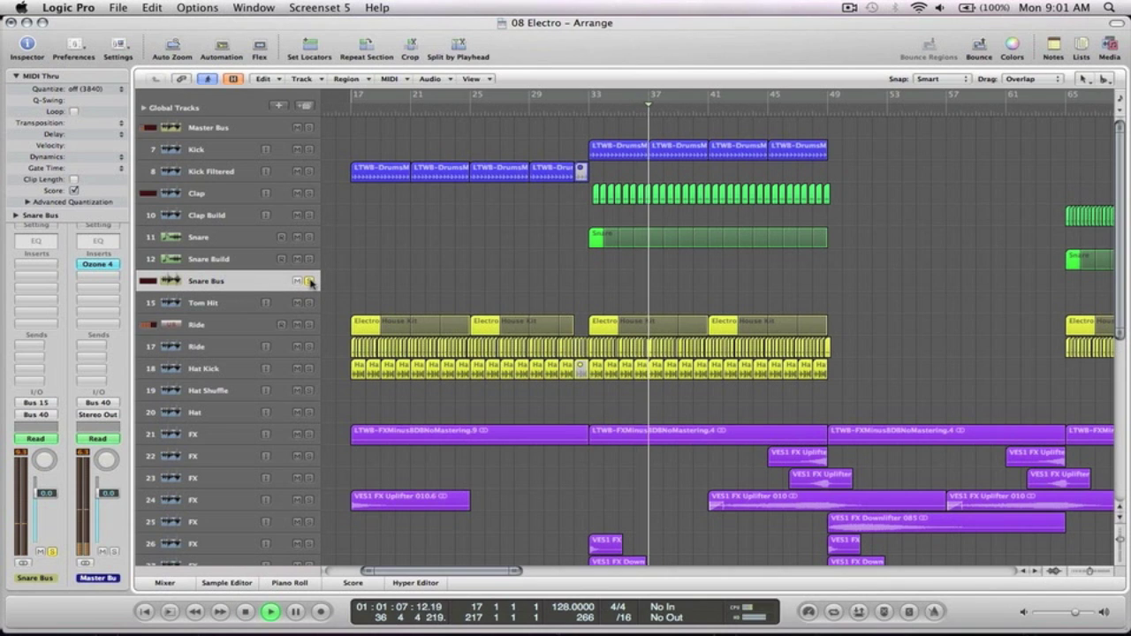
key(space)
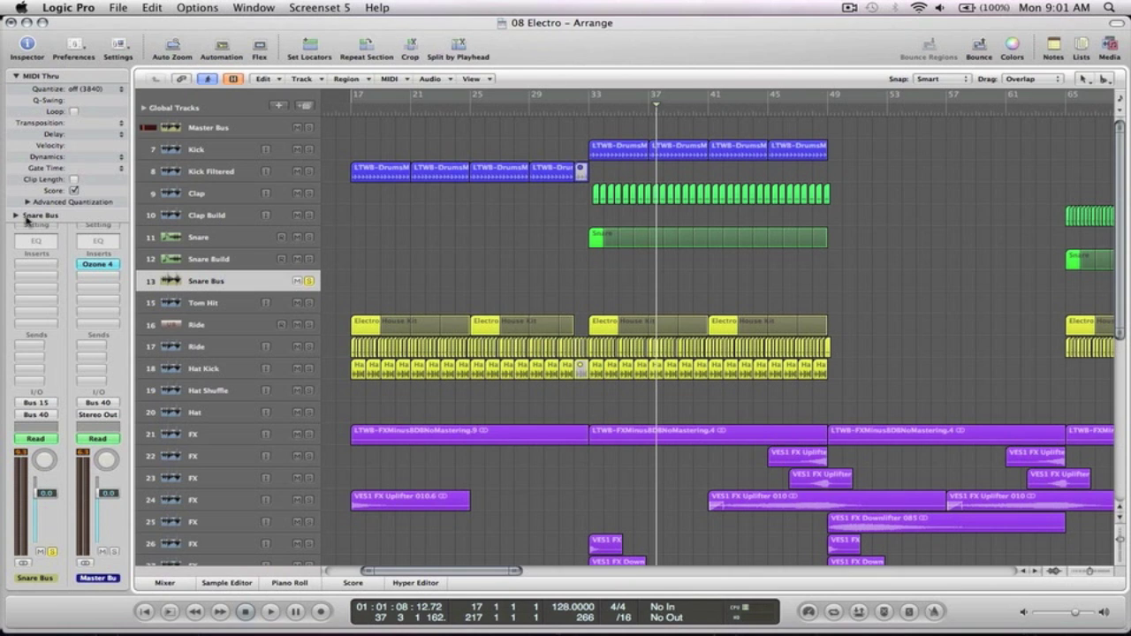
Collapse the region parameters, insert a Channel EQ and a Compressor on the Snare Bus, and close both plug-in windows.
click(16, 77)
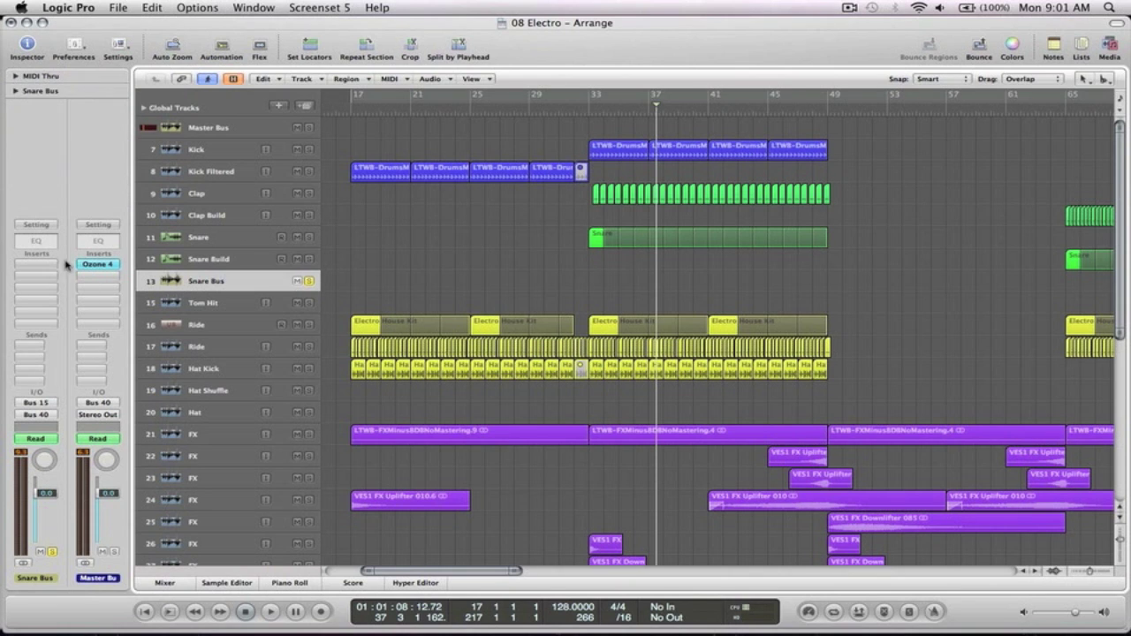
click(41, 242)
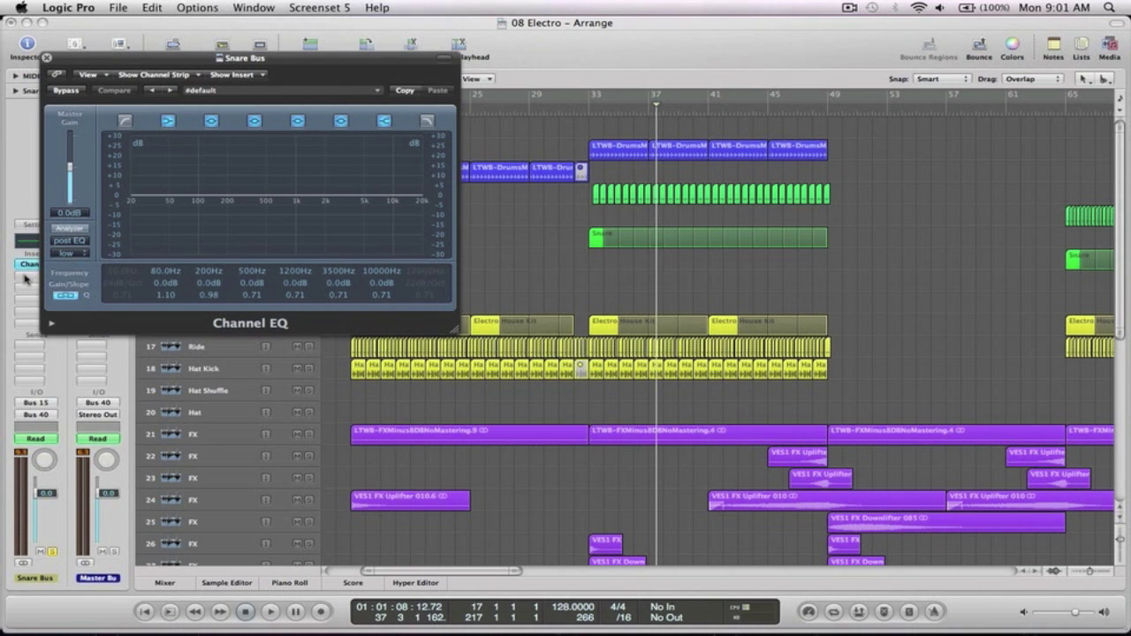
click(26, 275)
mouse_move(40, 323)
click(151, 331)
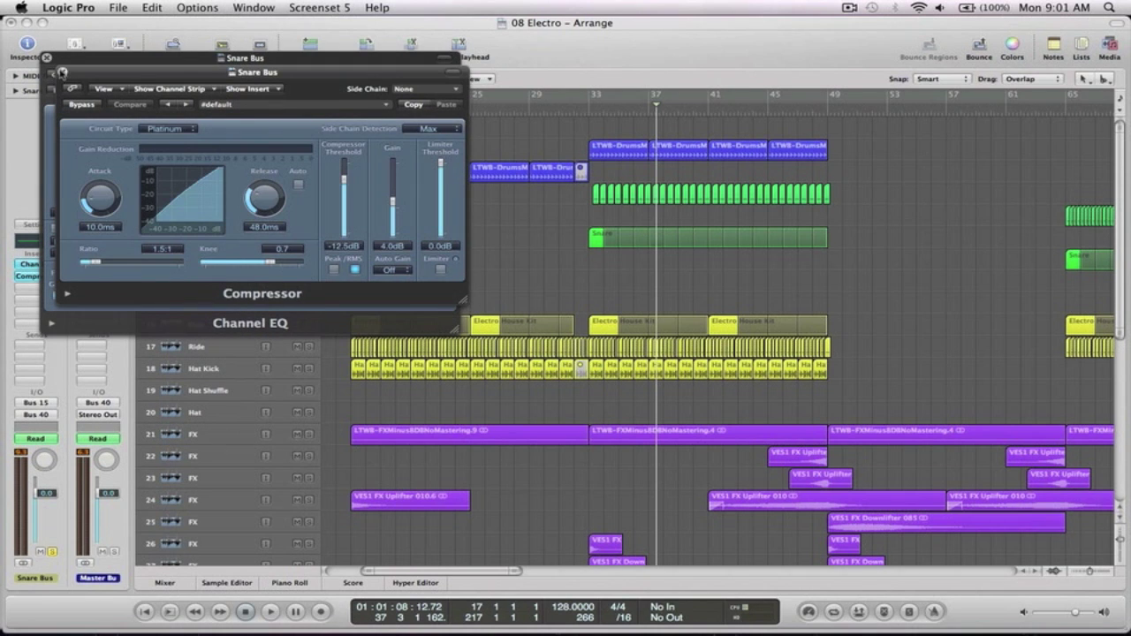
click(61, 71)
click(47, 58)
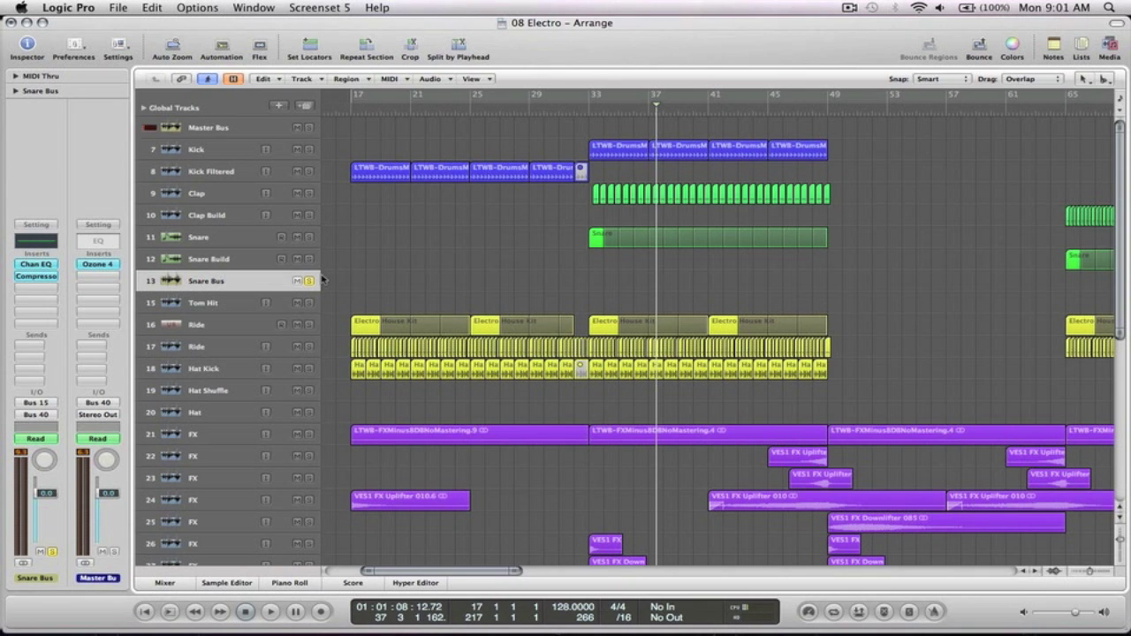
Return to the full arrangement view and turn off solo on the Snare Bus track.
key(z)
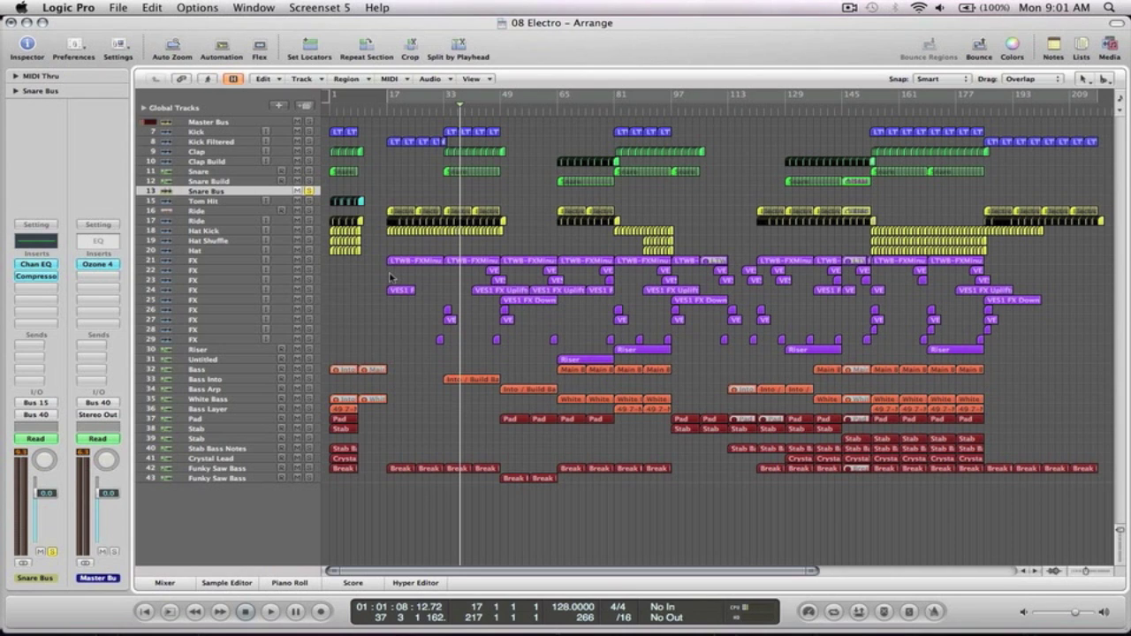
click(309, 191)
Select the Hat Kick, Hat Shuffle and Hat tracks together.
click(204, 230)
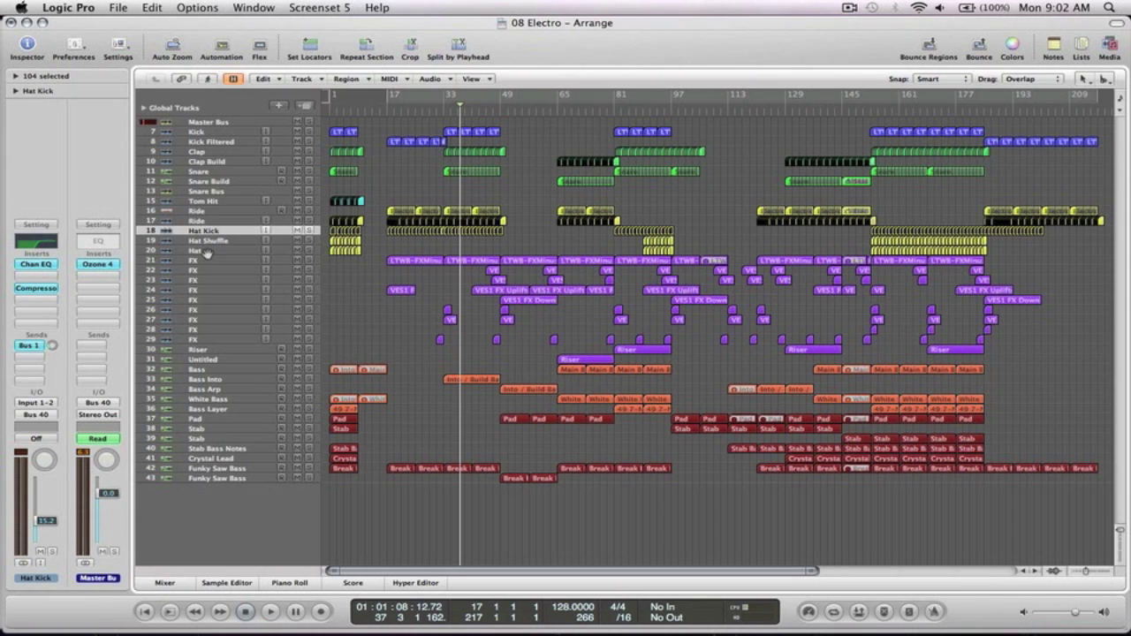
click(206, 254)
click(209, 240)
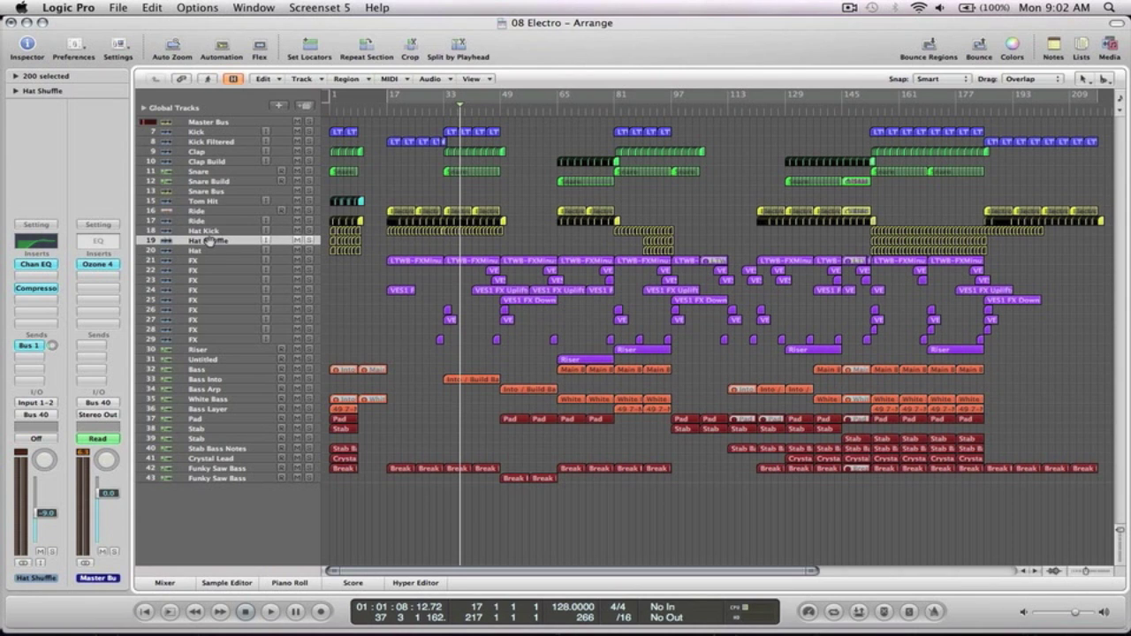
Insert a Sample Delay on the Hat Kick track between its Channel EQ and Compressor.
click(210, 230)
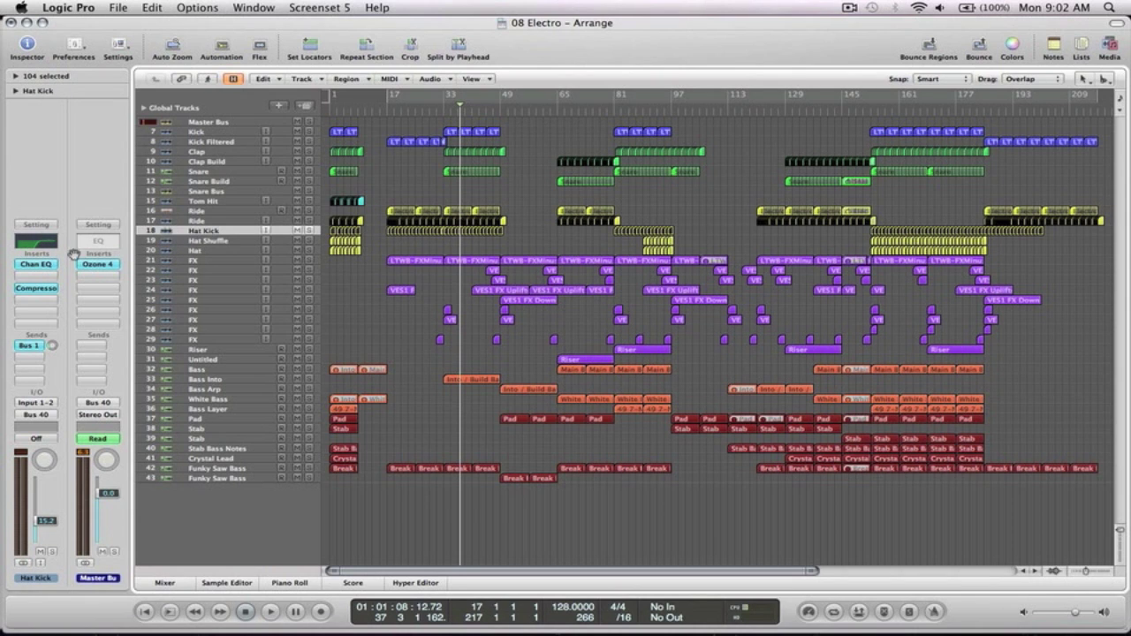
click(38, 277)
mouse_move(53, 299)
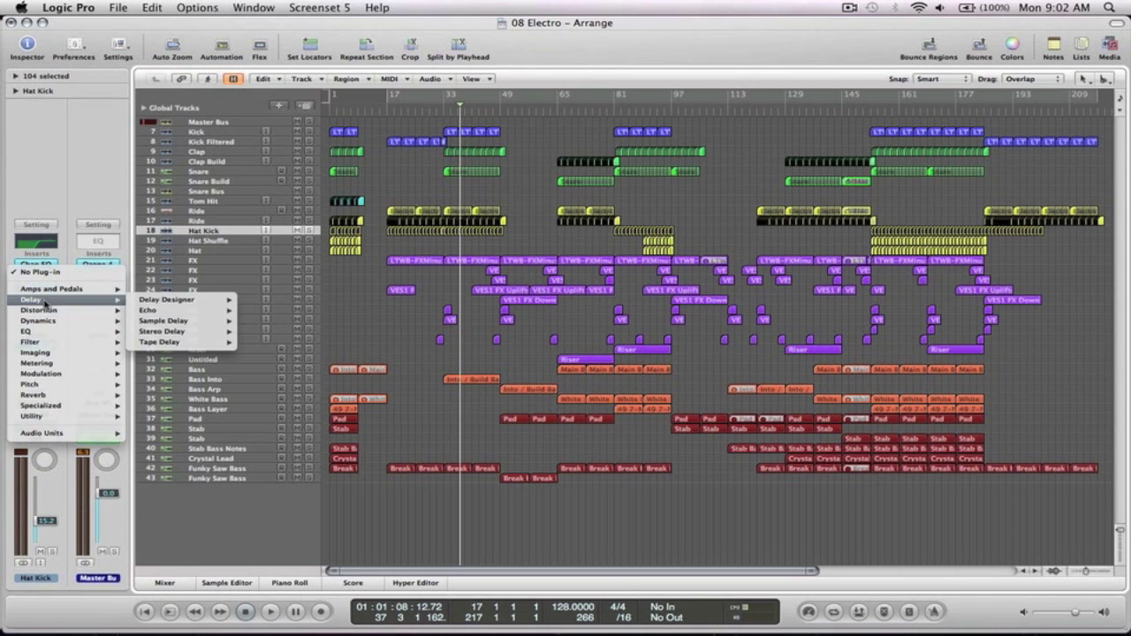
mouse_move(181, 320)
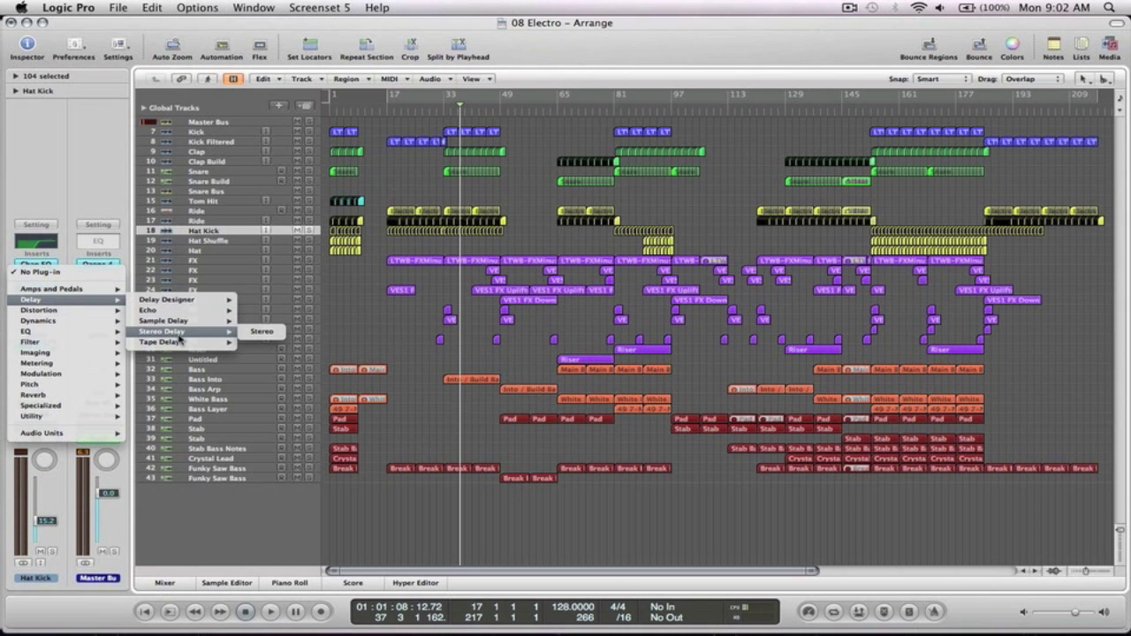
click(262, 321)
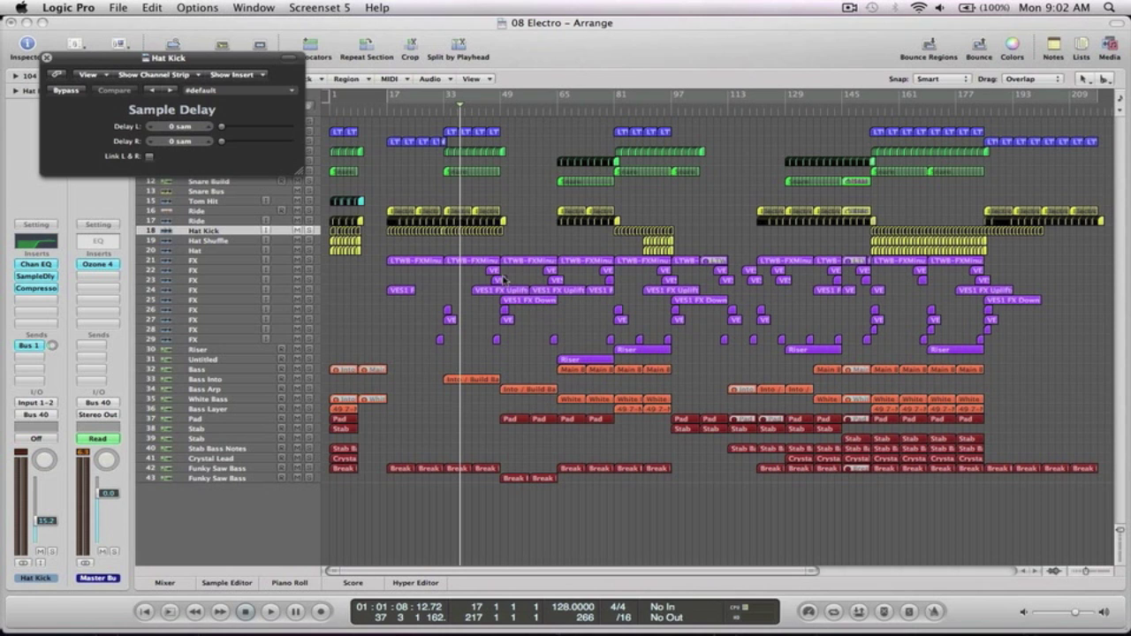
Solo the Hat Kick track and set the left delay of its Sample Delay to 99 samples.
drag(532, 255, 370, 205)
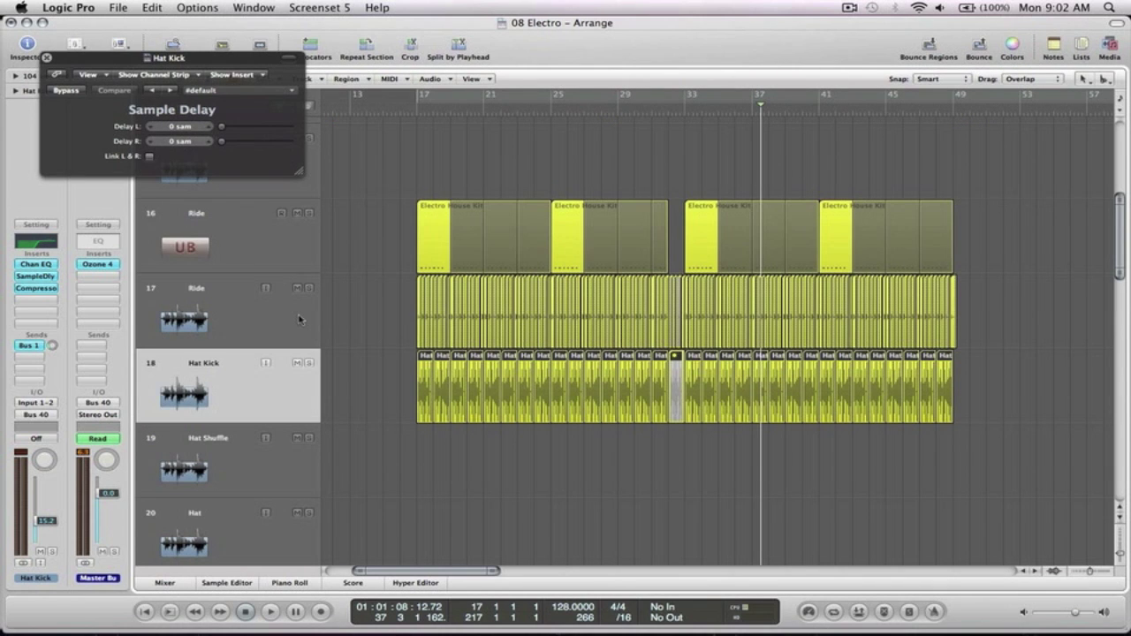
drag(225, 398, 226, 367)
drag(222, 128, 223, 128)
Cycle bars 33 to 41 and play the loop, comparing the Hat Kick with its Sample Delay bypassed and active.
drag(687, 100, 814, 102)
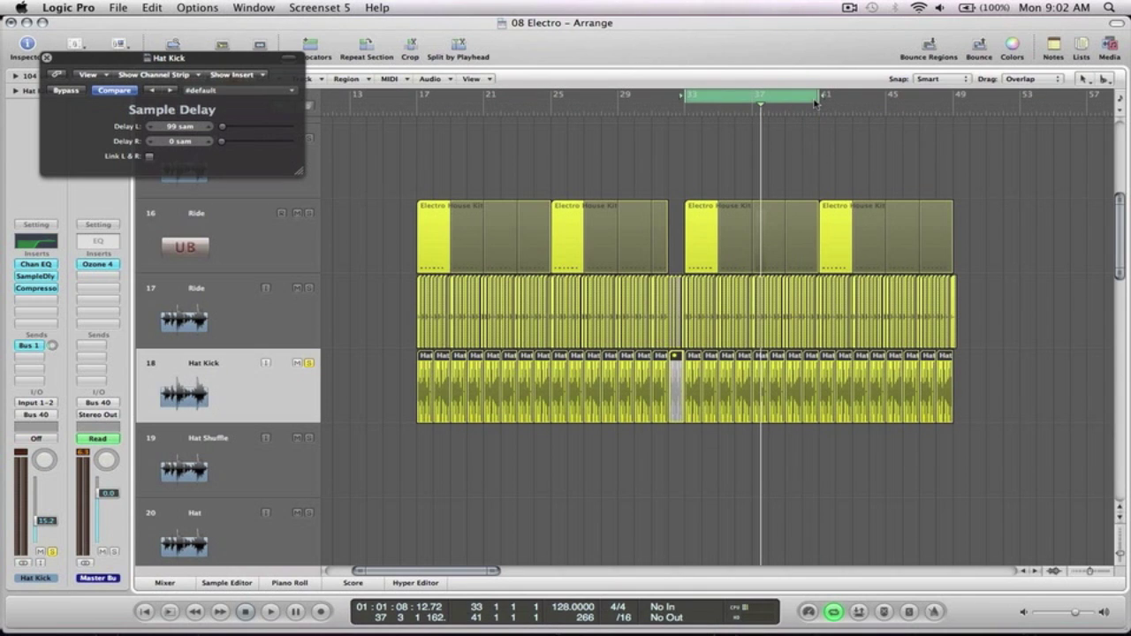
click(68, 92)
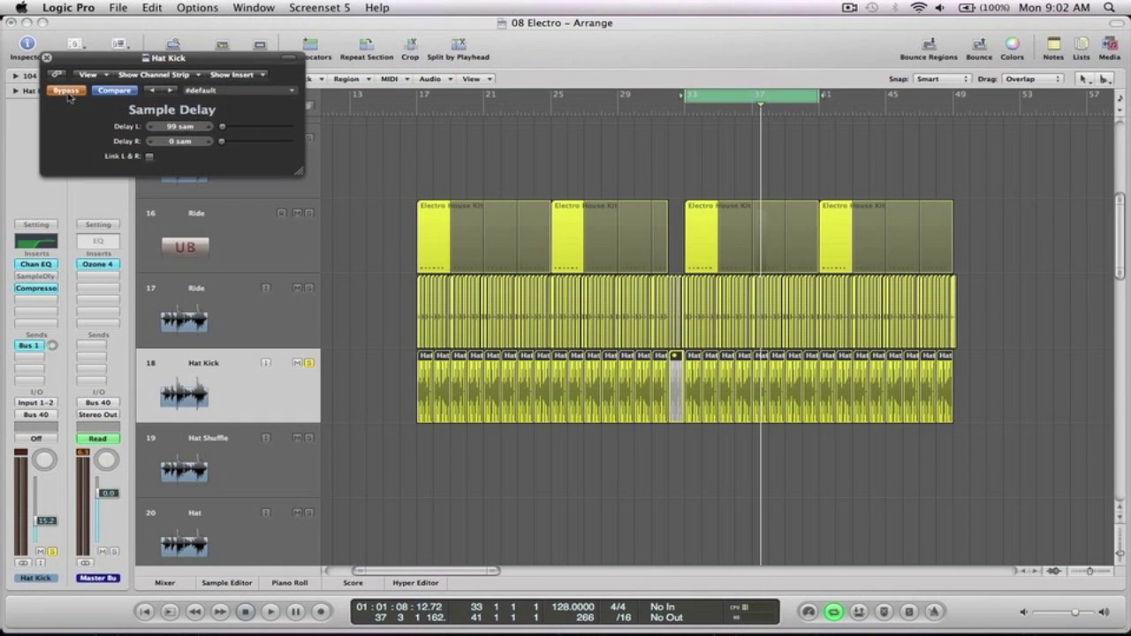
key(space)
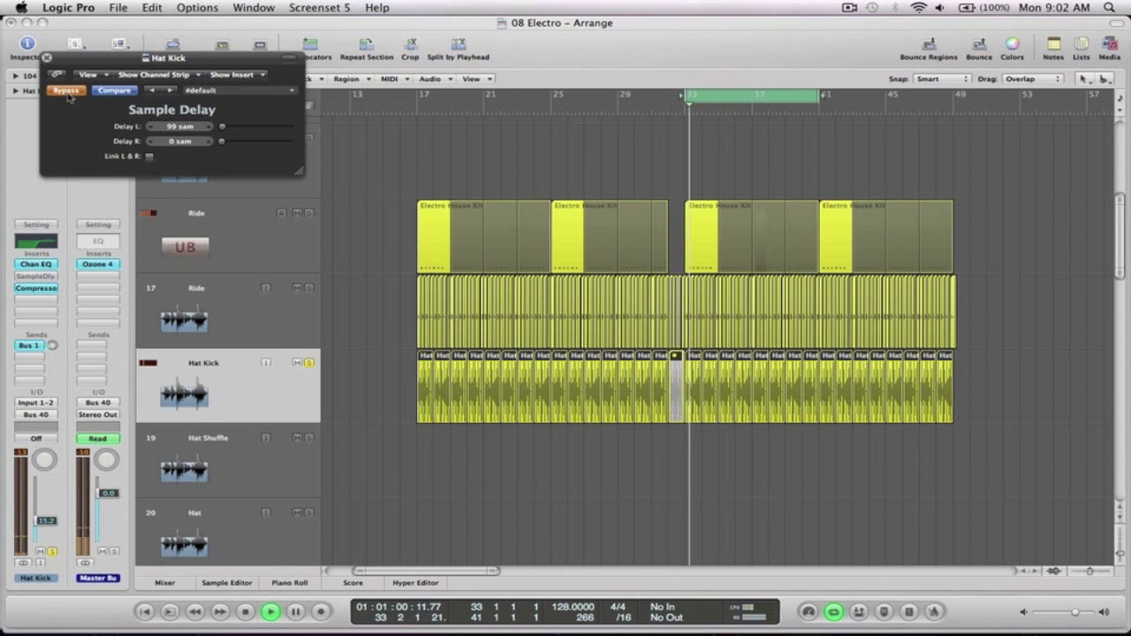
click(67, 93)
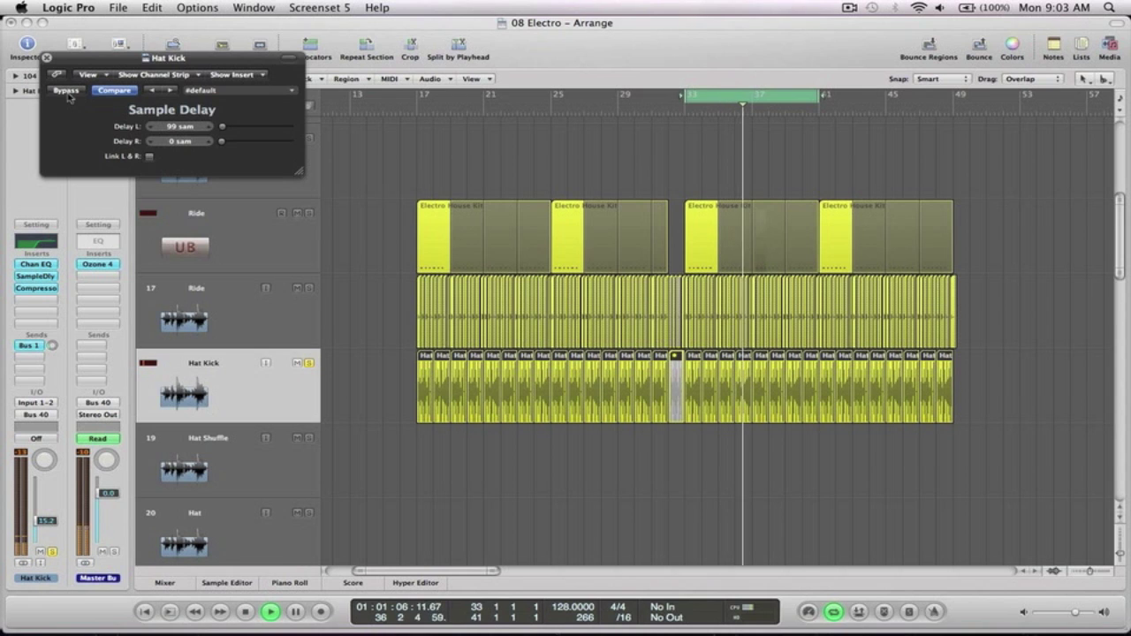
key(space)
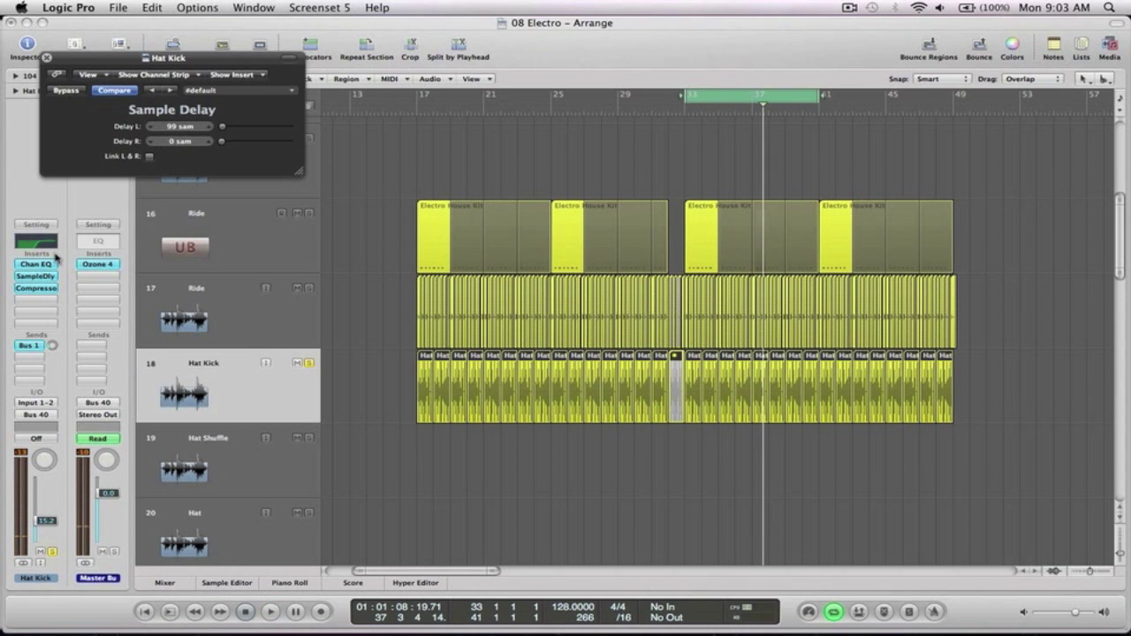
Shift the Hat Kick's Compressor and Sample Delay one insert slot down and insert a PlatinumVerb after the Channel EQ.
alt+click(34, 297)
alt+click(33, 297)
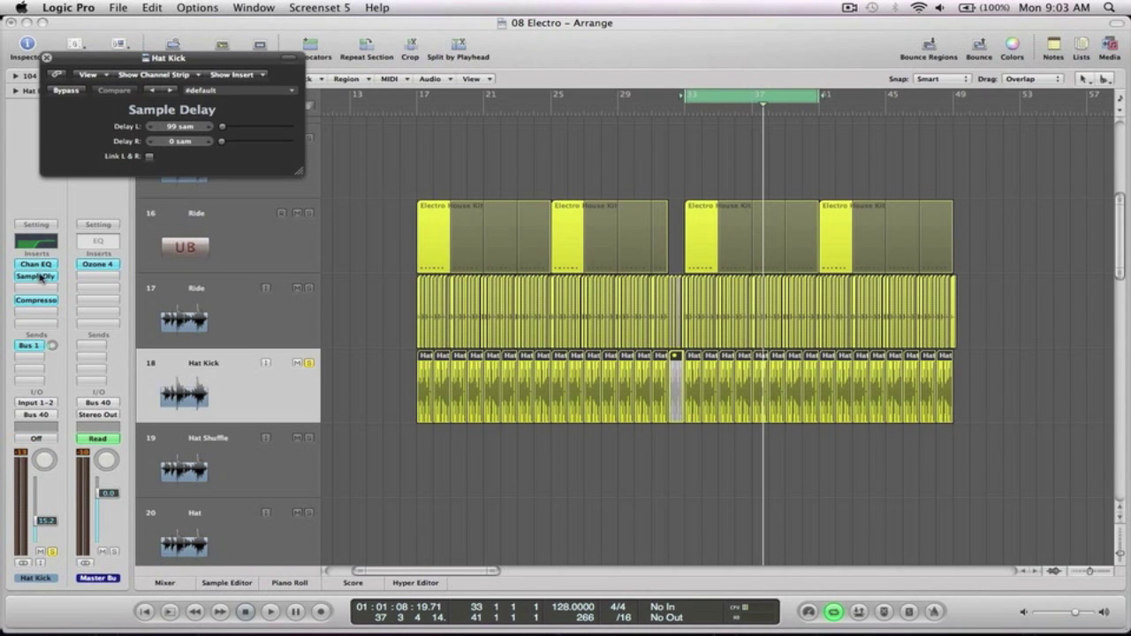
drag(39, 275, 41, 290)
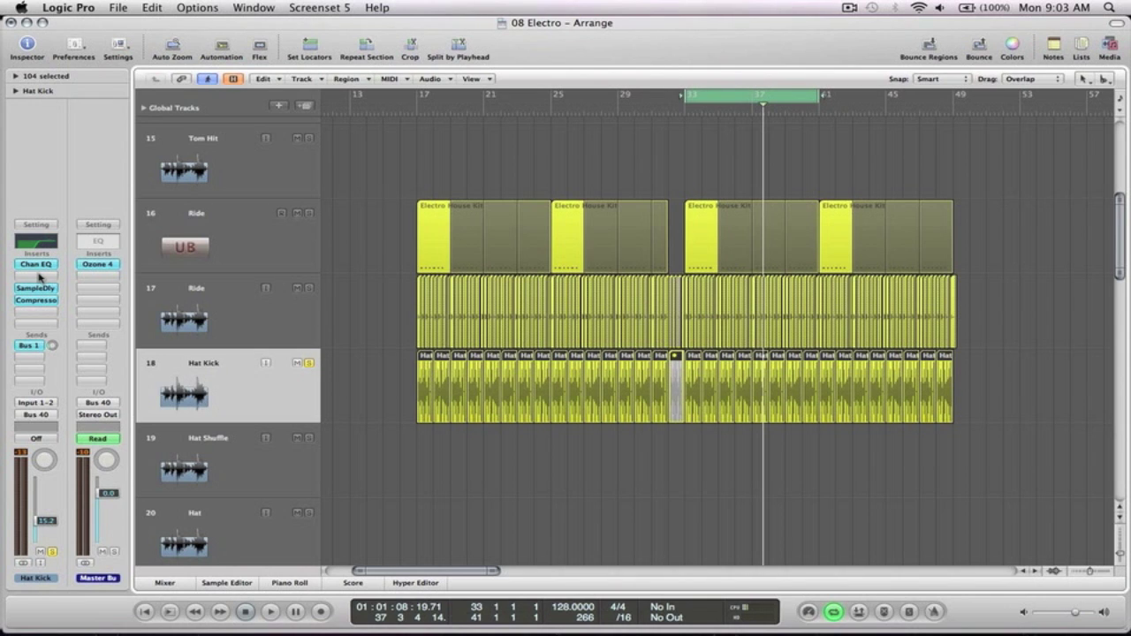
click(39, 276)
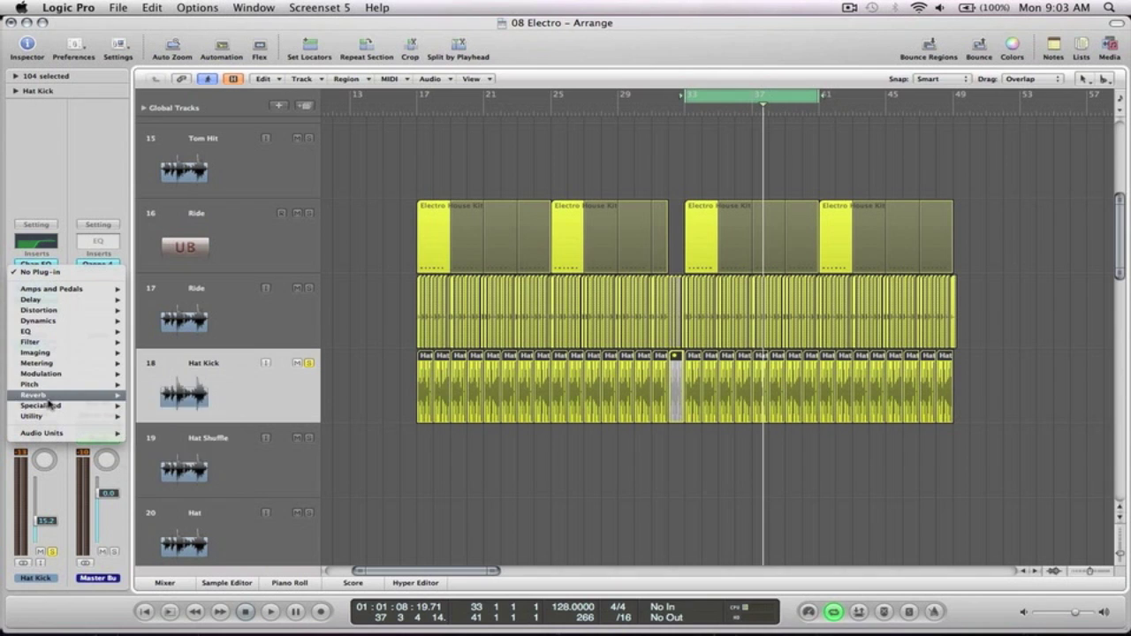
mouse_move(50, 403)
mouse_move(177, 425)
click(262, 427)
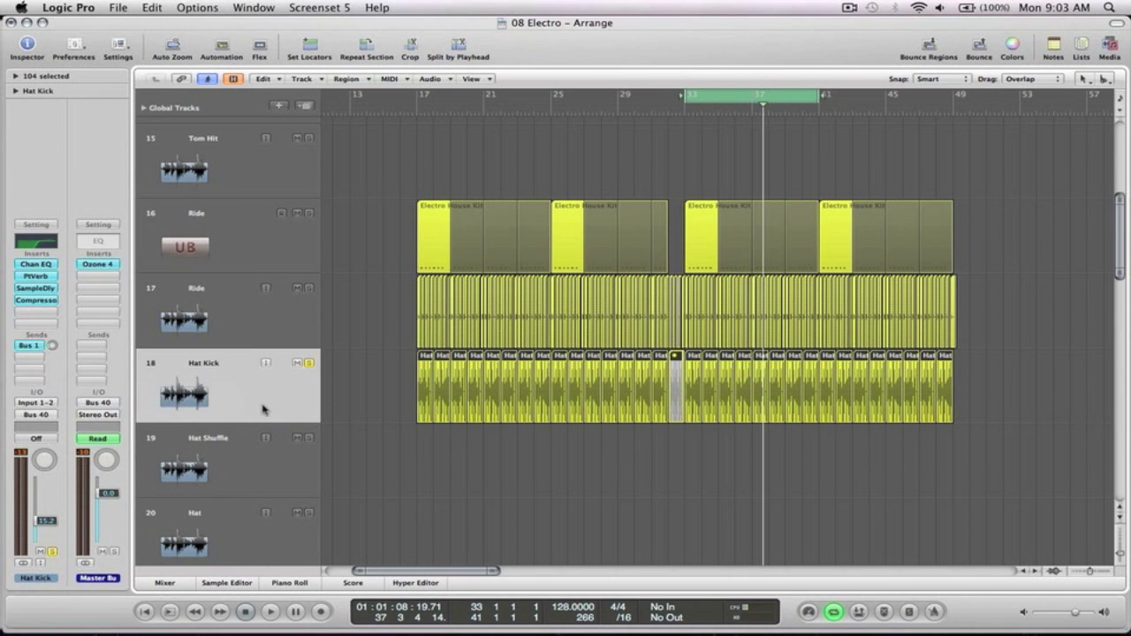
Set PlatinumVerb's predelay and initial delay to 0 ms, reverb time to 1.00 sec and wet output to 15%, and audition the loop.
drag(68, 148, 3, 151)
drag(74, 253, 20, 268)
drag(446, 292, 448, 314)
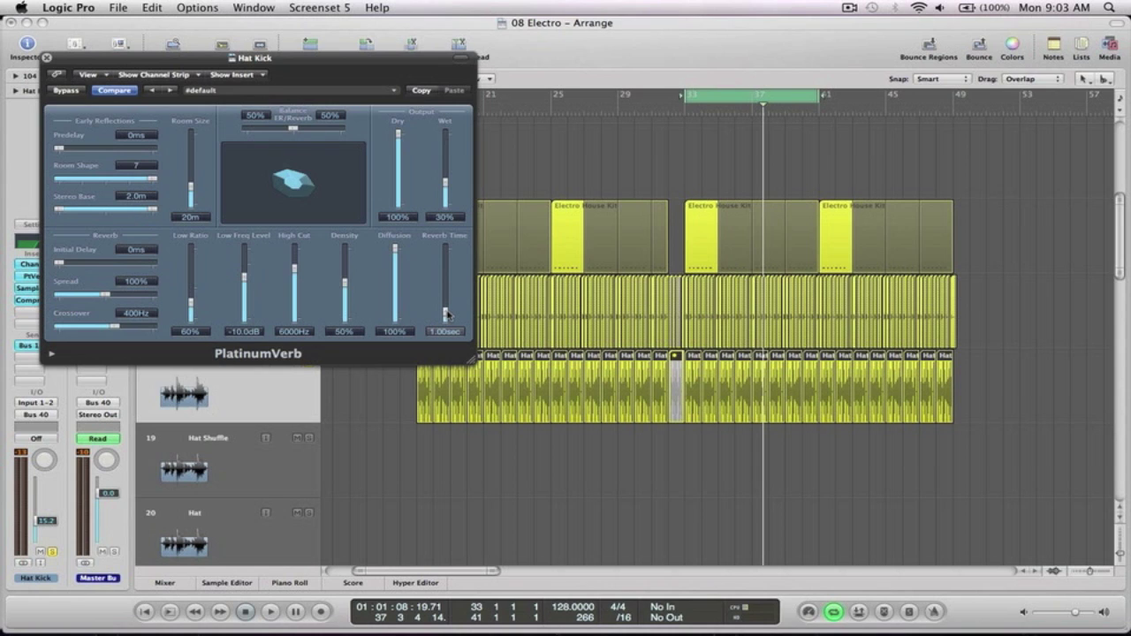
drag(446, 182, 446, 197)
key(space)
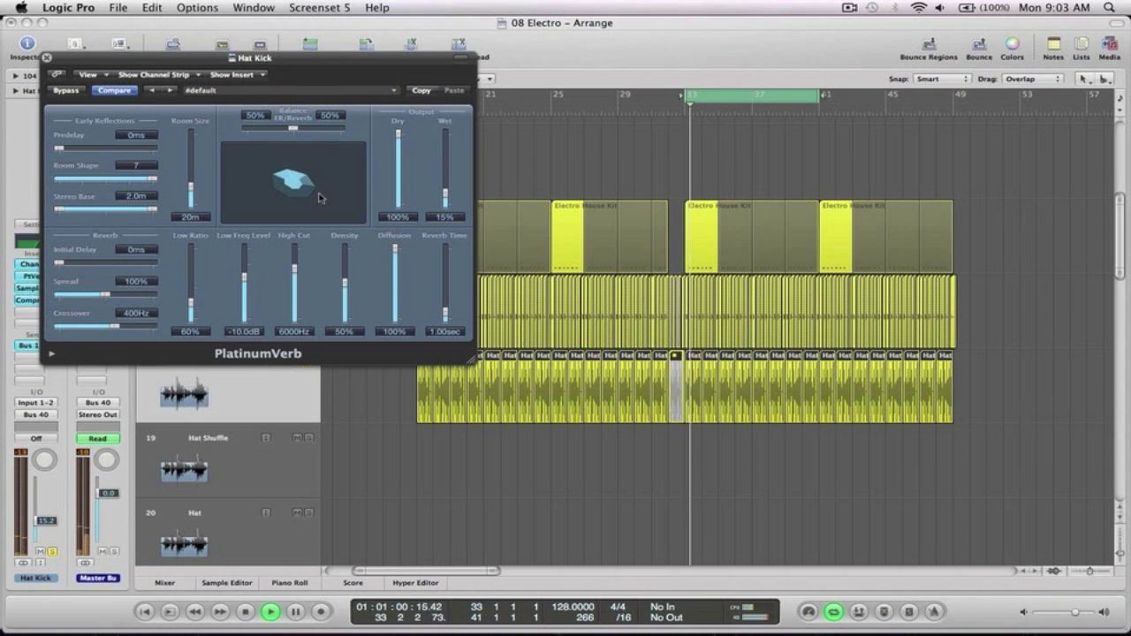
key(space)
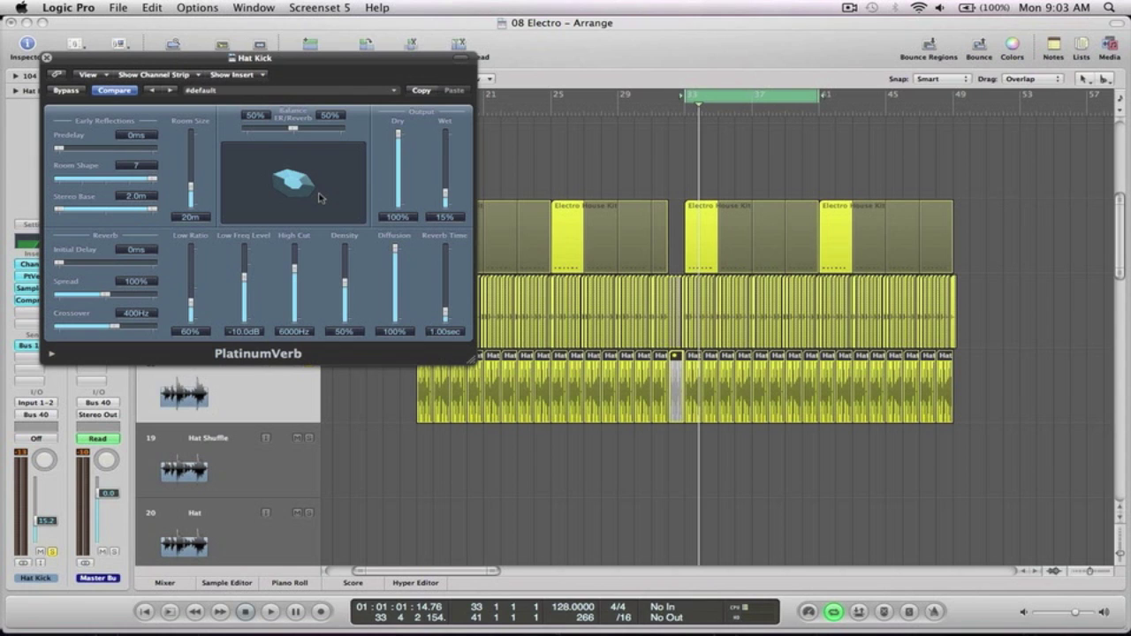
Close the PlatinumVerb window and return to the full arrangement view with no regions selected.
click(47, 58)
click(634, 162)
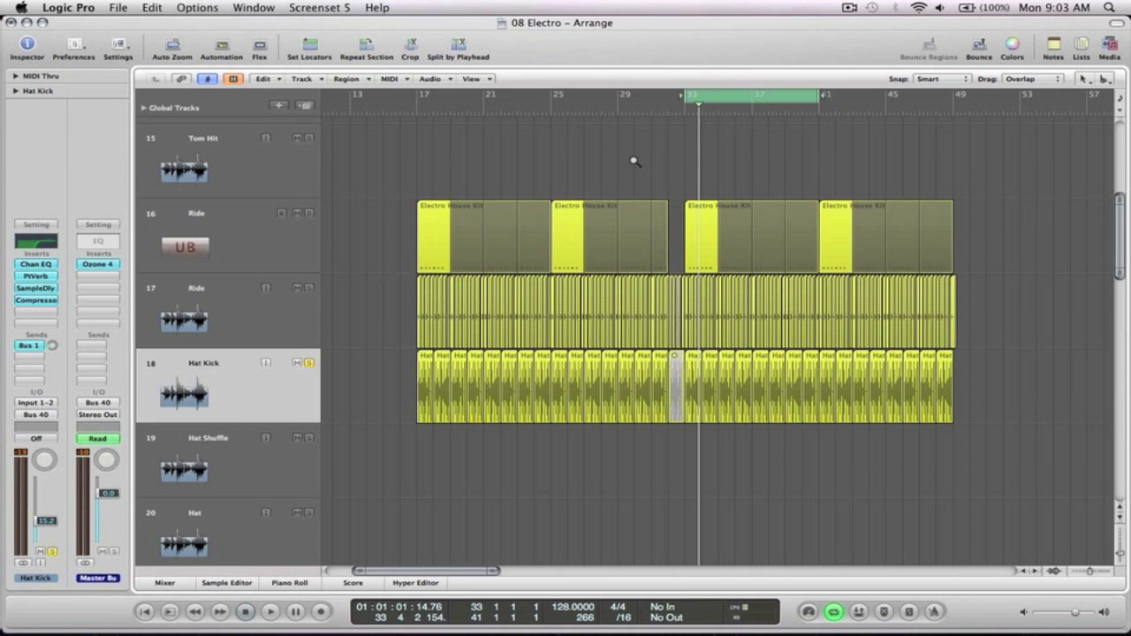
key(z)
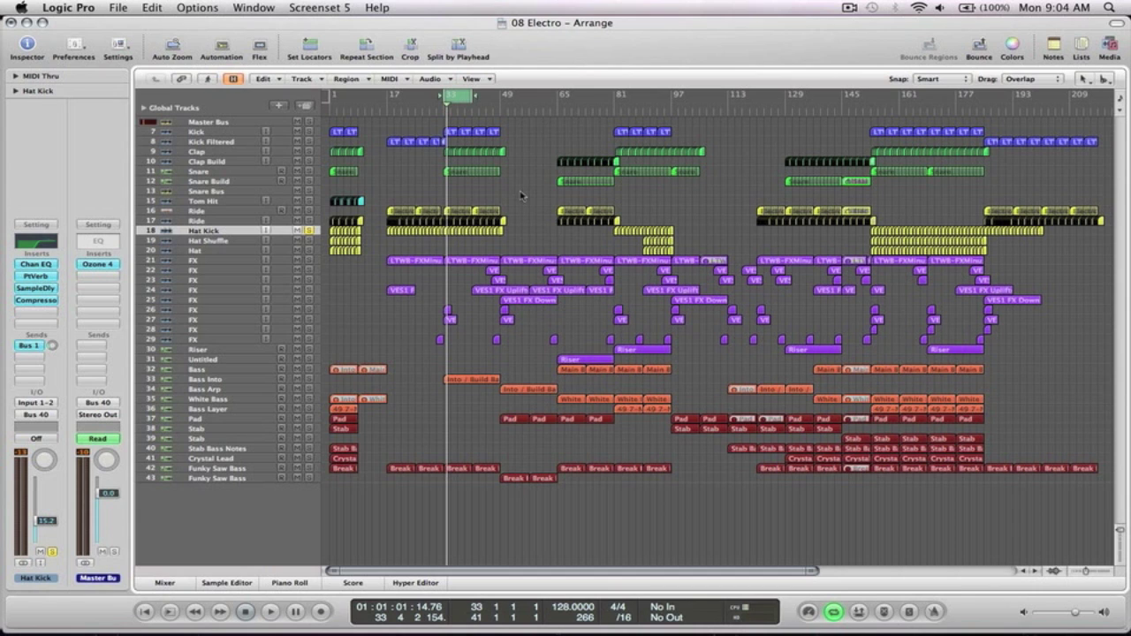
Open the Kick track's Channel EQ, examine its curve and band settings, and close the plug-in window.
click(193, 132)
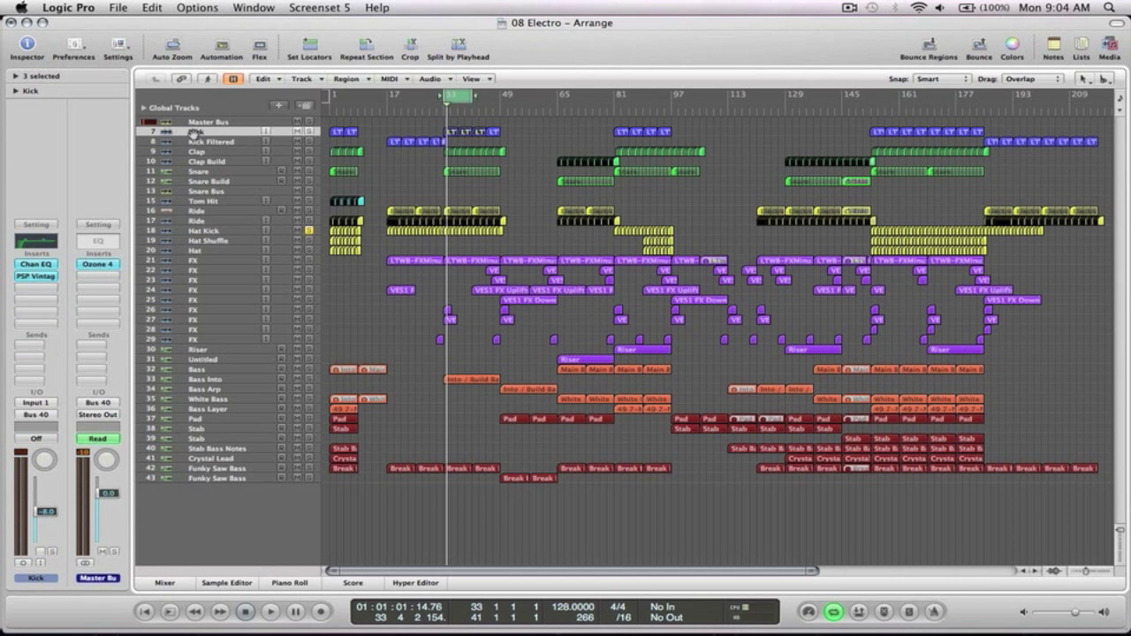
click(35, 265)
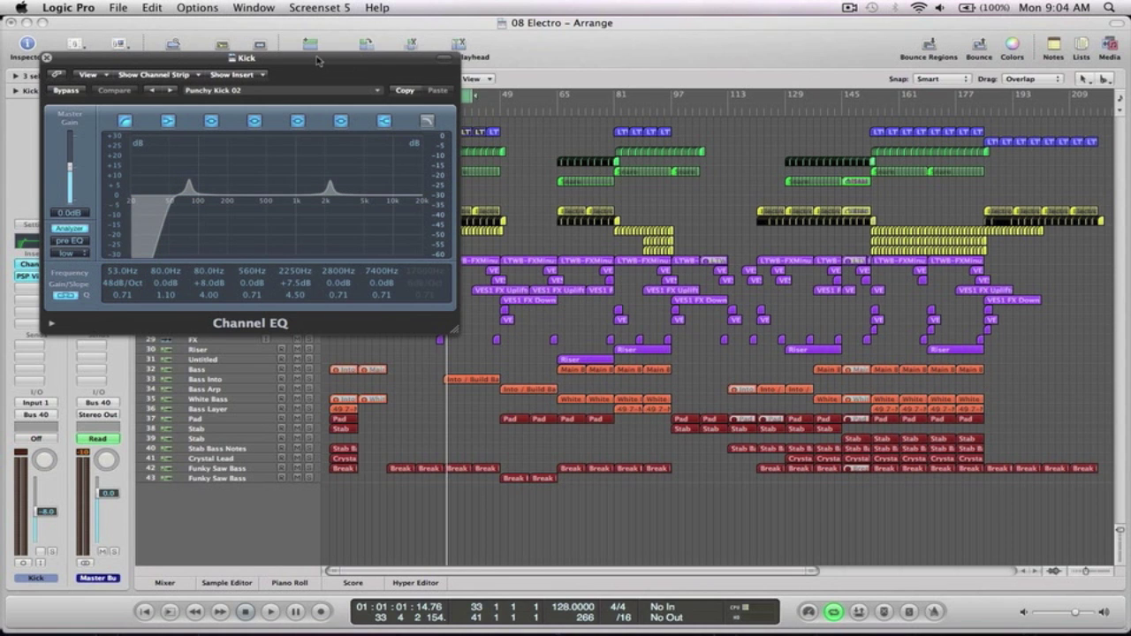
drag(317, 60, 801, 182)
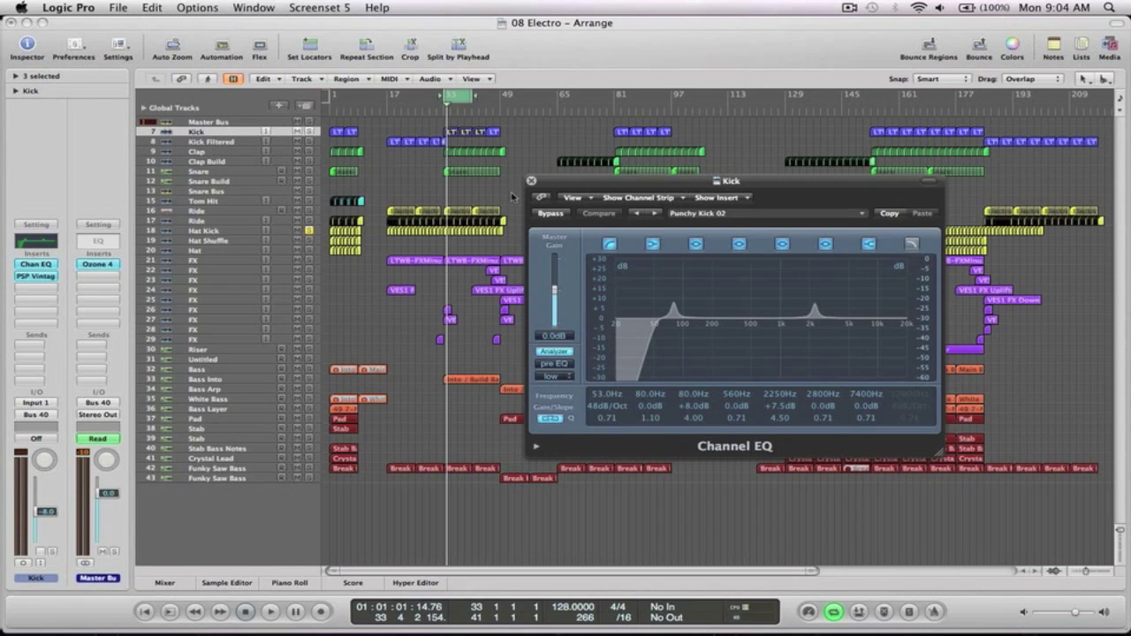
click(605, 395)
click(531, 180)
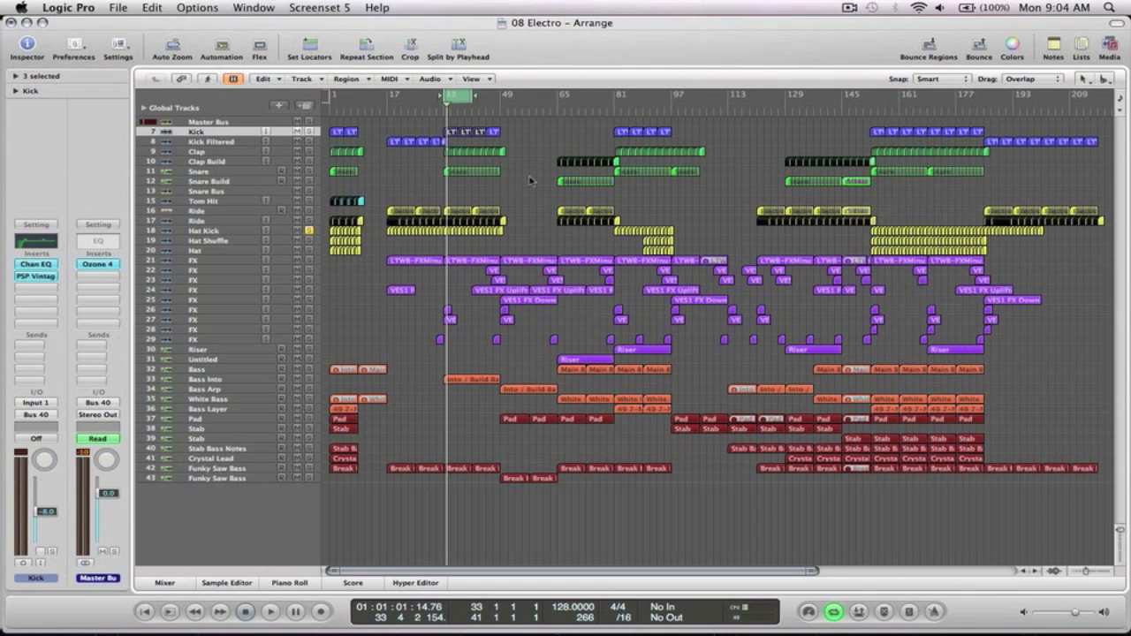
Turn off solo on the Hat Kick track and bypass its Sample Delay.
click(513, 182)
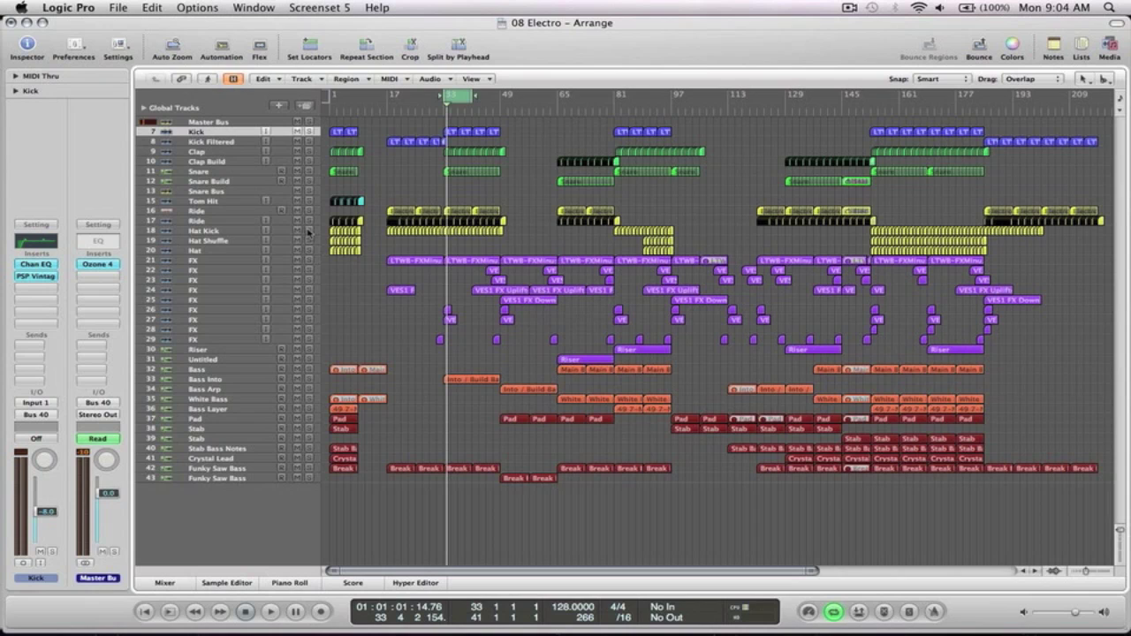
drag(535, 268, 362, 191)
click(216, 360)
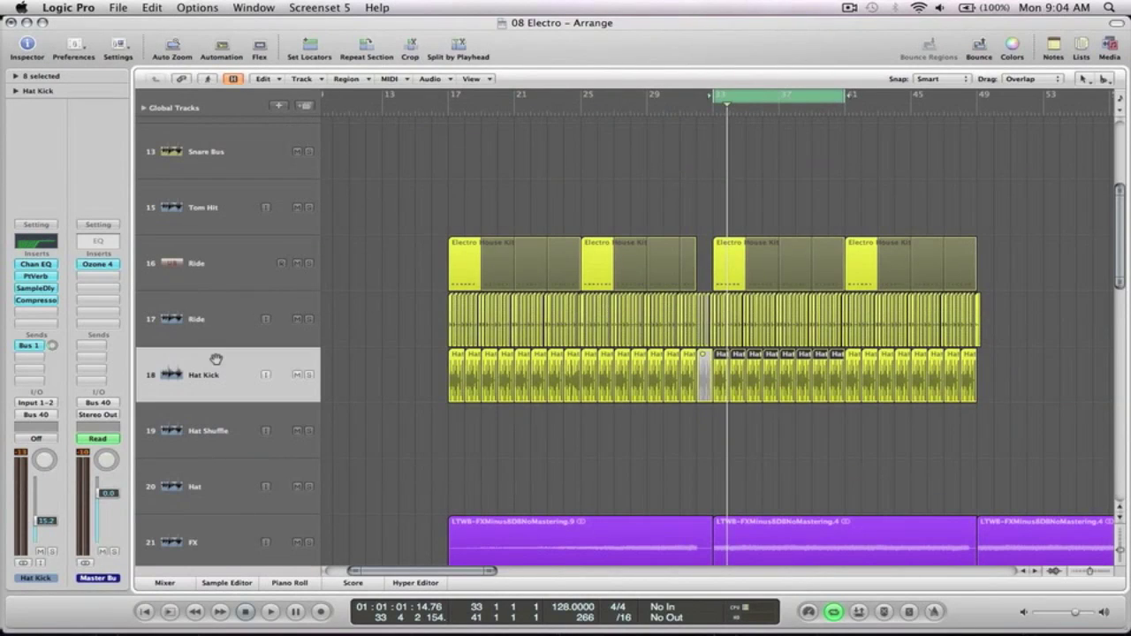
alt+click(37, 288)
Open and bypass the Hat Kick's PlatinumVerb, and play the loop with the track soloed.
click(39, 276)
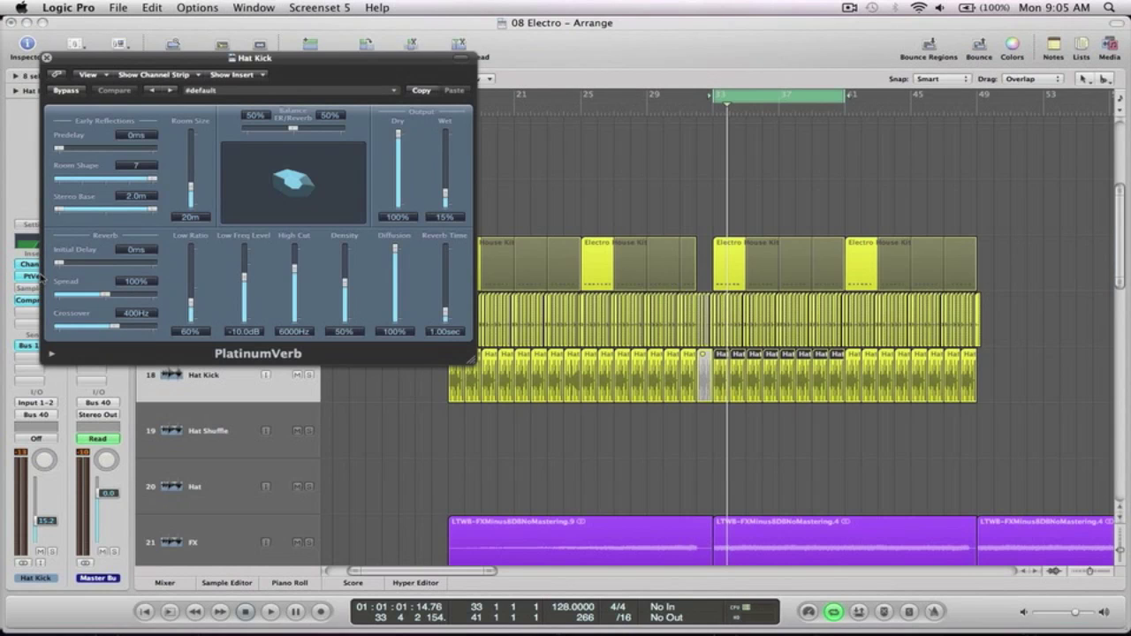
click(66, 92)
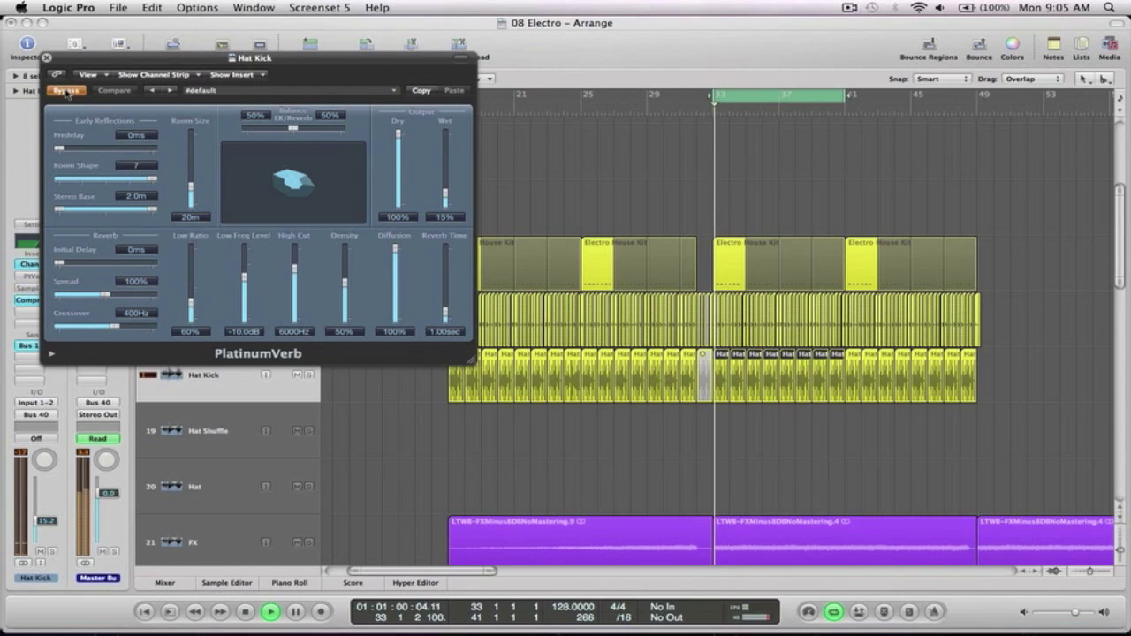
click(309, 374)
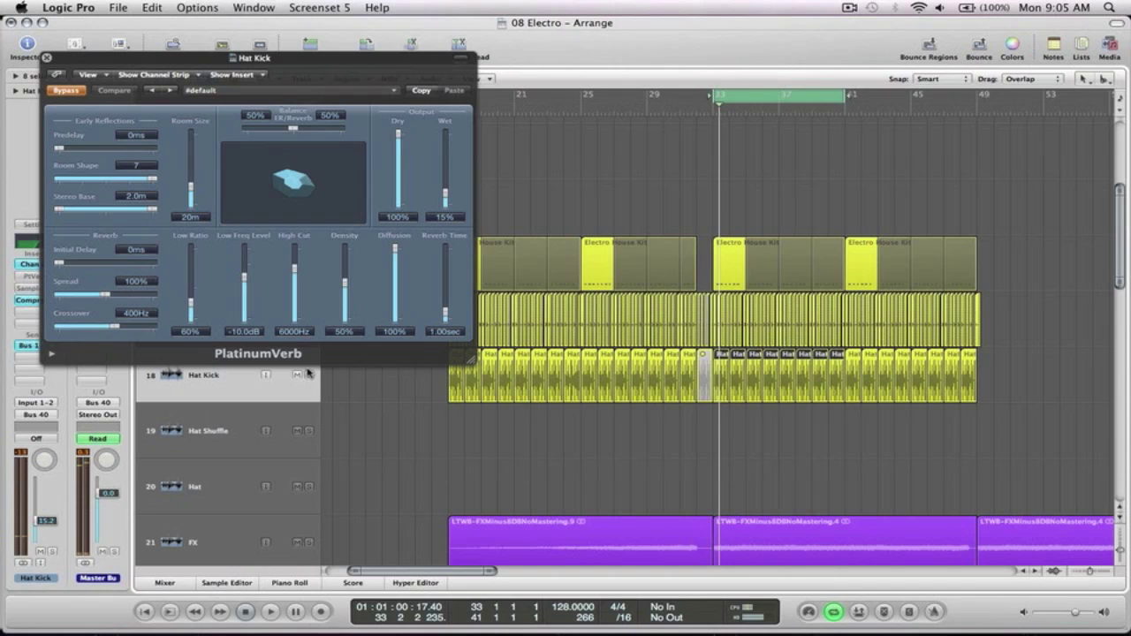
key(space)
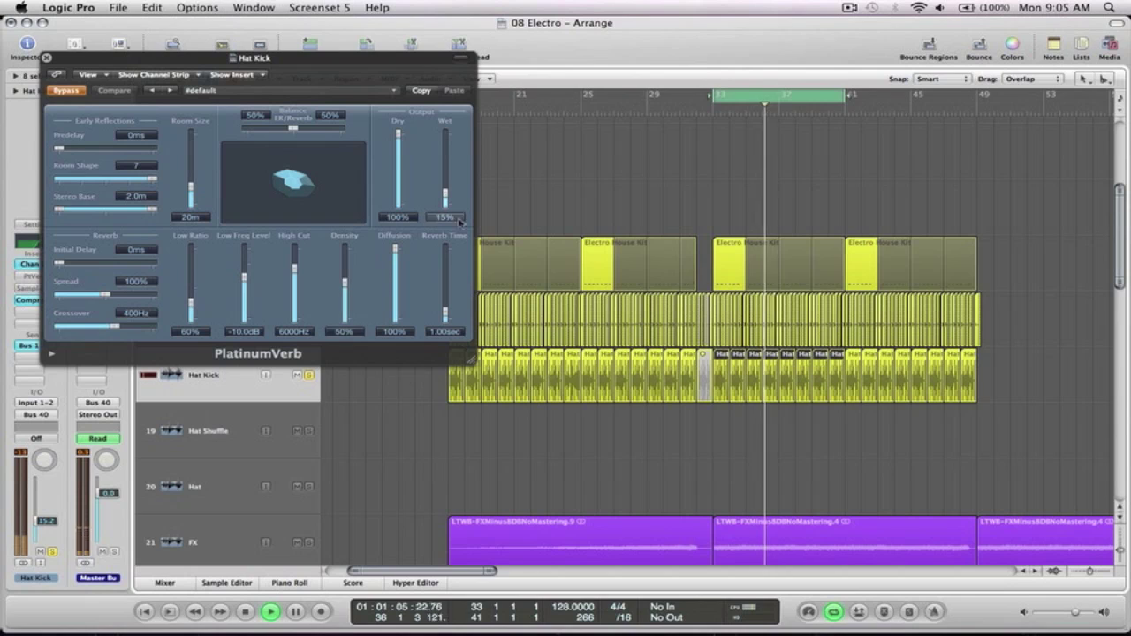
Set PlatinumVerb's dry output to 76%, reverb time to 1.55 sec and wet output to 21% during playback.
drag(391, 138, 399, 156)
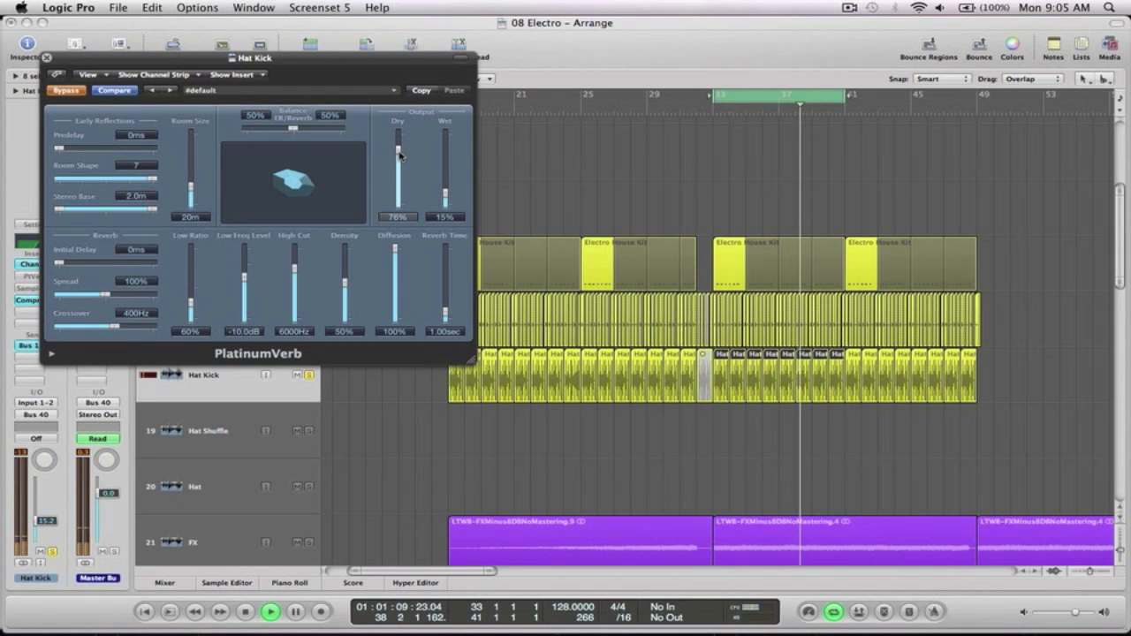
drag(449, 315, 446, 306)
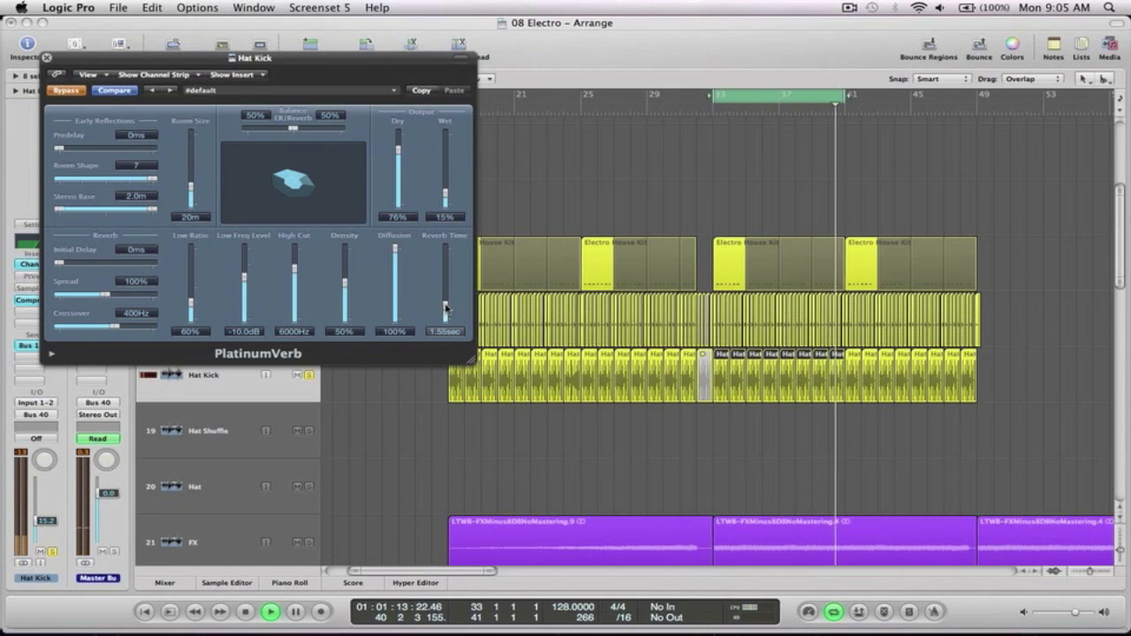
drag(445, 201, 445, 194)
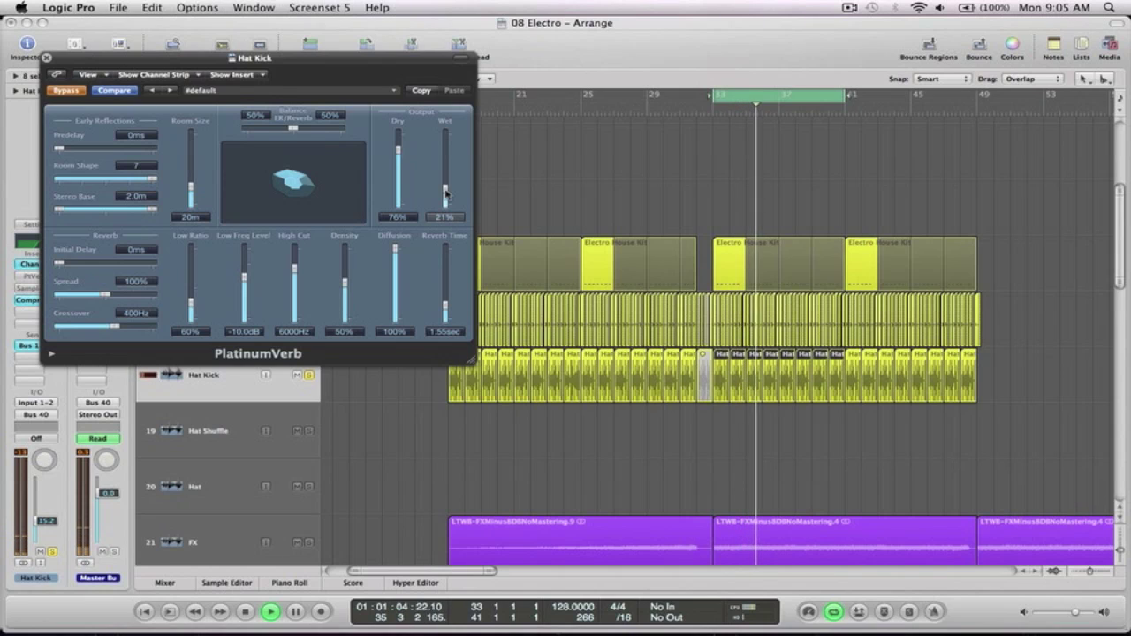
Reactivate the PlatinumVerb, set its reverb time to 1.00 sec and stop playback.
click(66, 92)
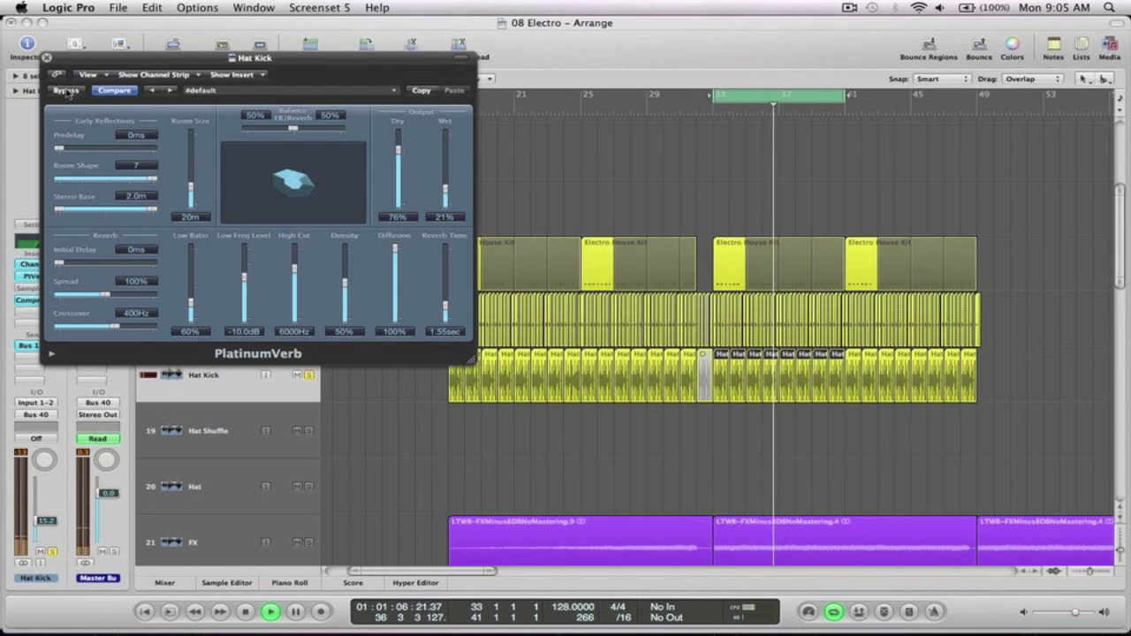
drag(444, 309, 447, 316)
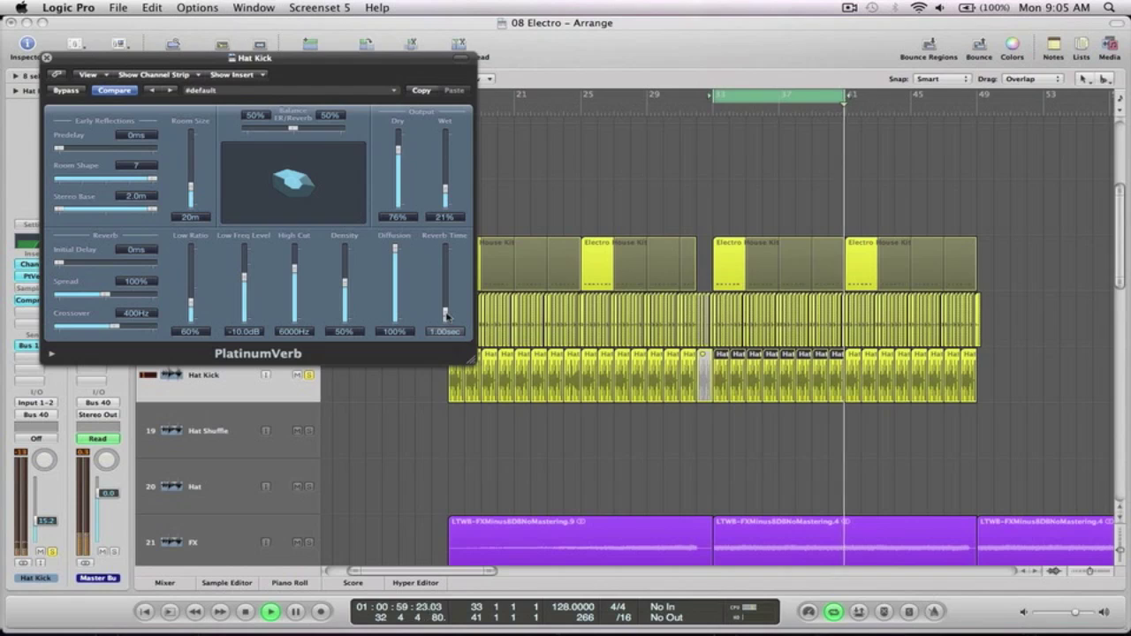
key(space)
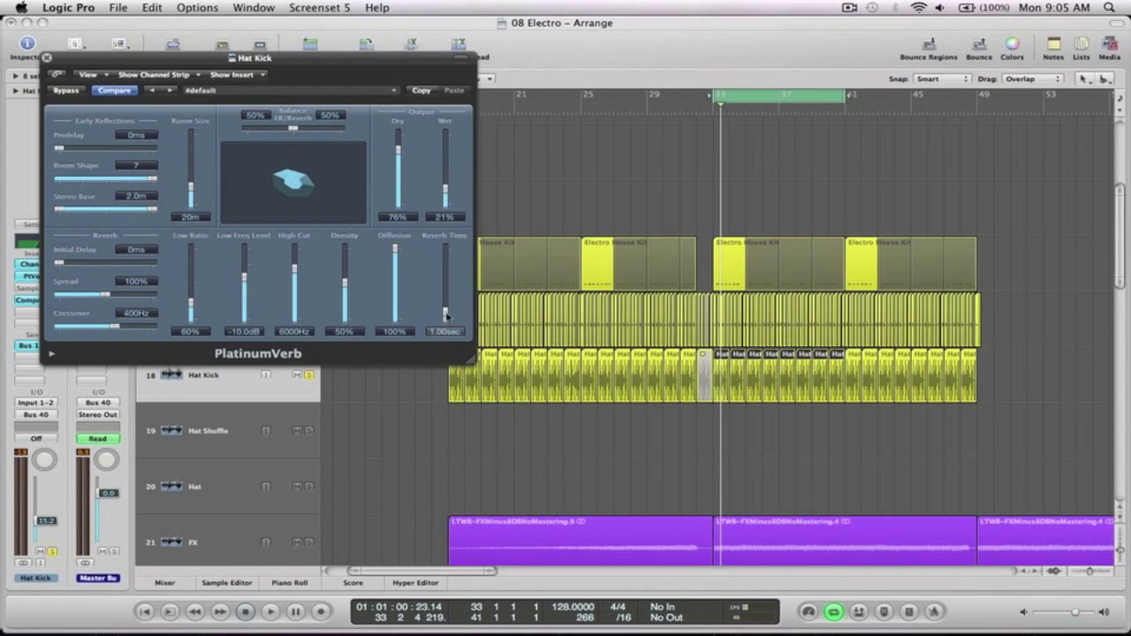
Close the PlatinumVerb and unsolo the Hat Kick, leaving the whole arrangement shown with no regions selected and cycle mode off.
click(46, 57)
click(308, 375)
key(z)
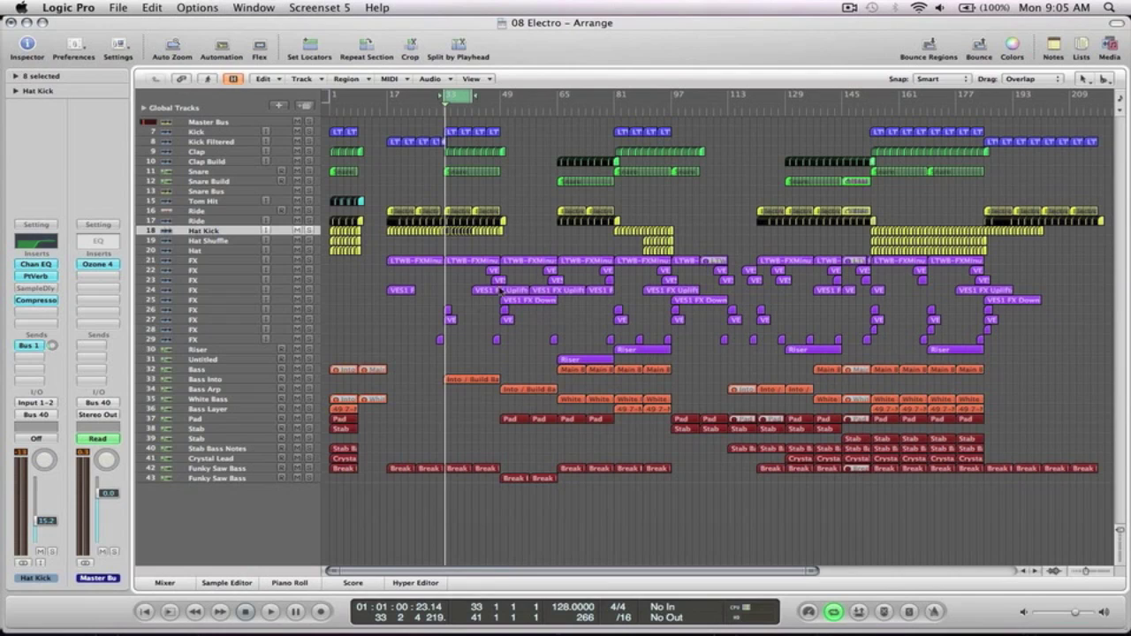
click(542, 209)
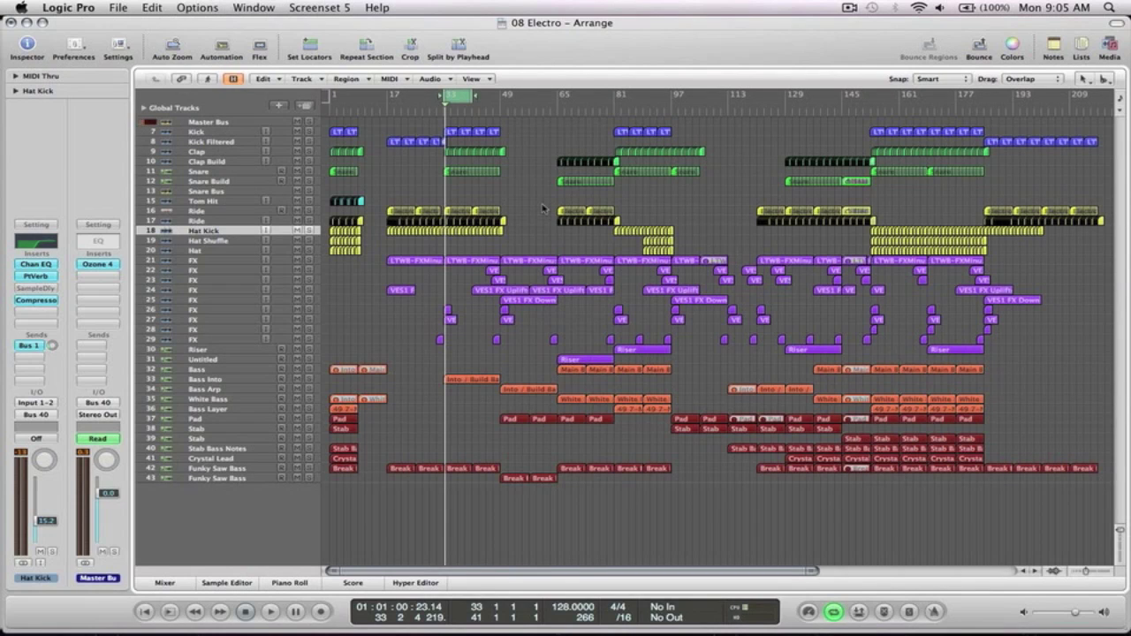
click(459, 97)
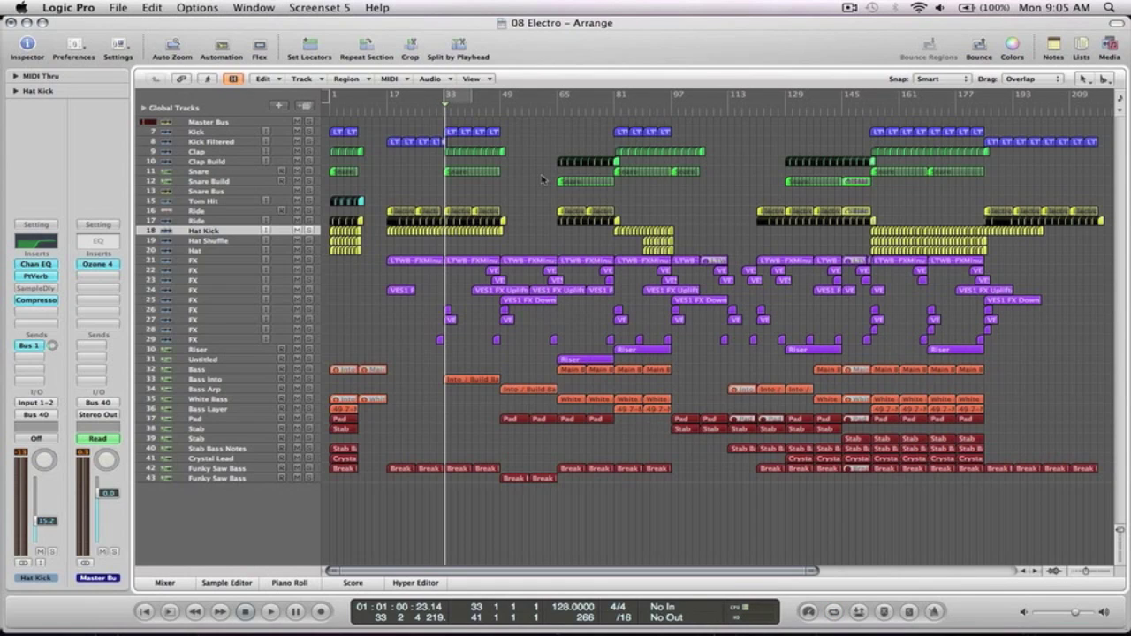
Open Ozone 4 on the Master Bus without loading a preset and examine its stereo imaging and Loudness Maximizer settings.
click(103, 265)
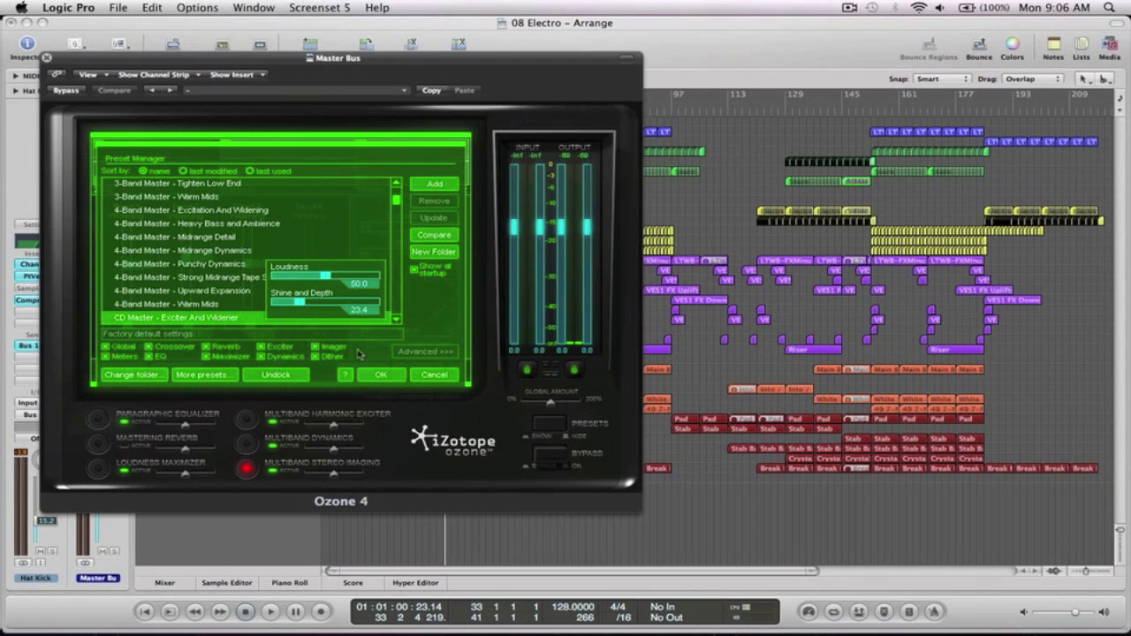
click(382, 375)
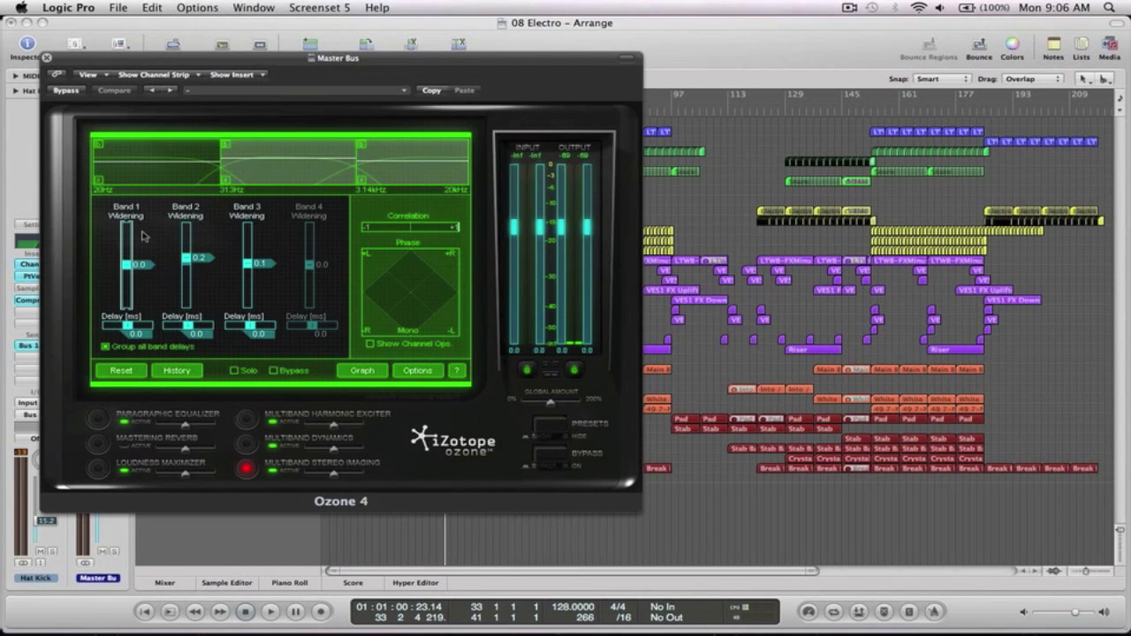
click(98, 467)
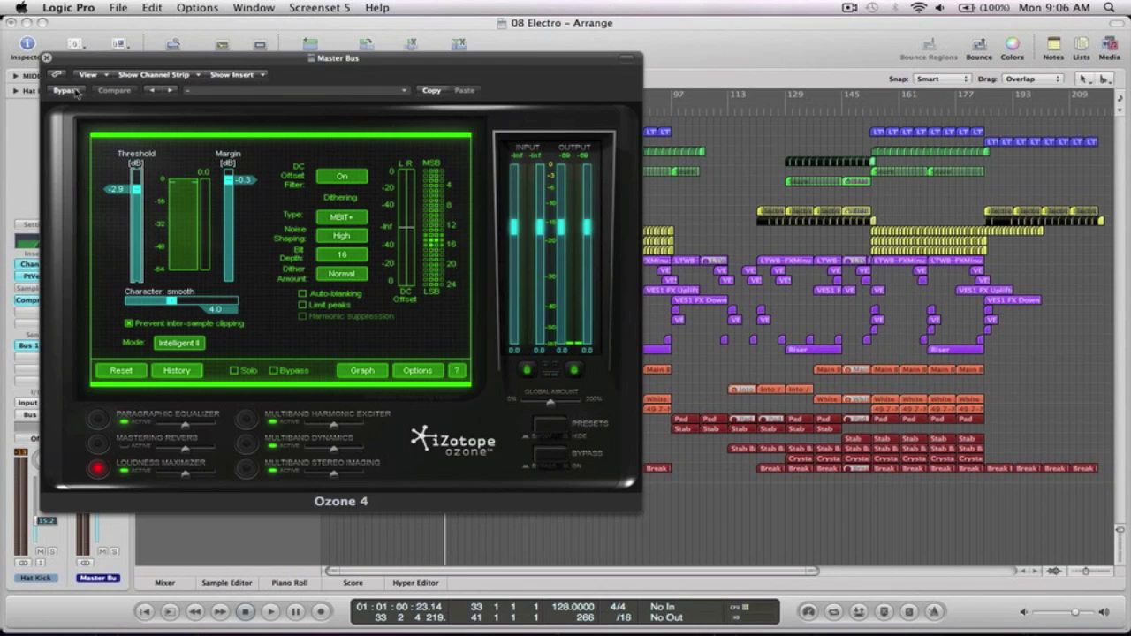
click(46, 57)
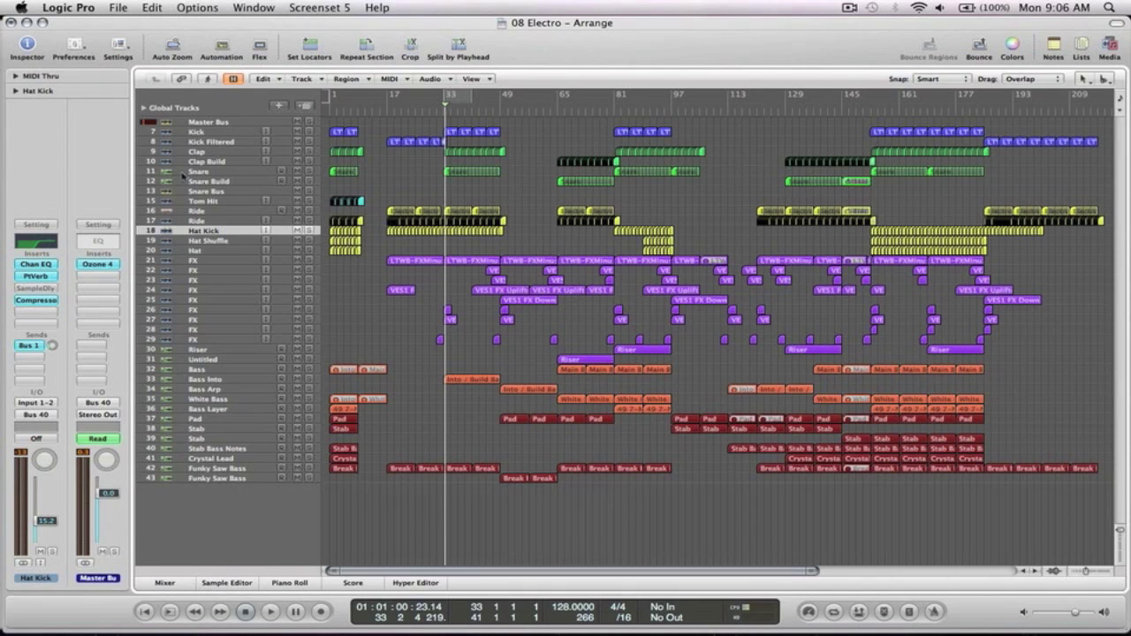
Play the arrangement from about bar 42 and compare the Master Bus with Ozone 4 bypassed and active.
click(478, 111)
key(space)
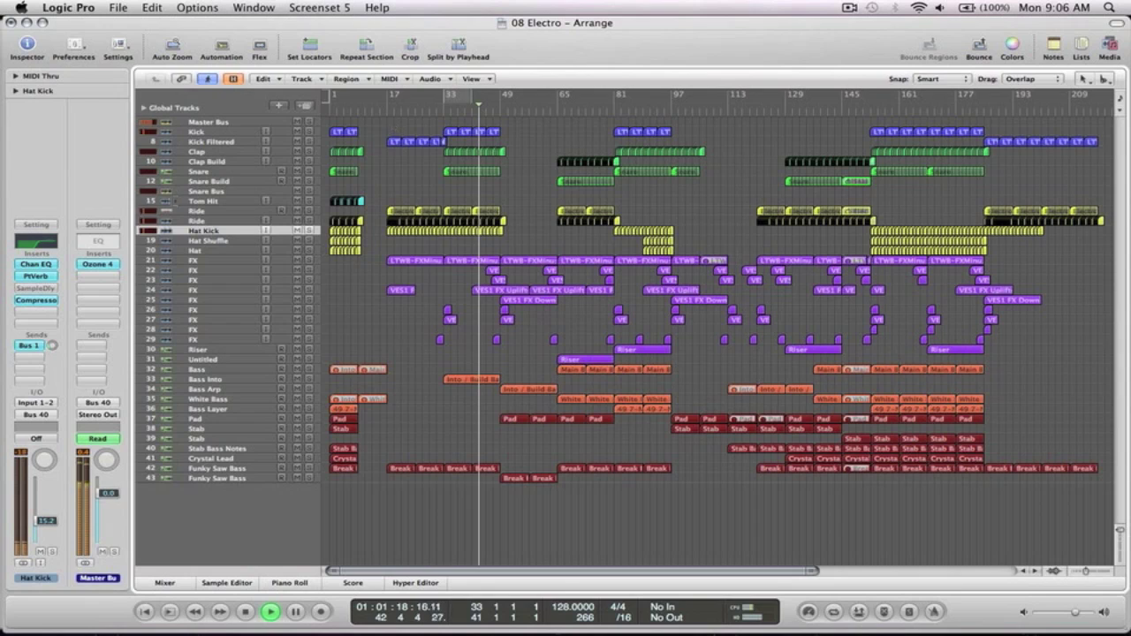
alt+click(102, 264)
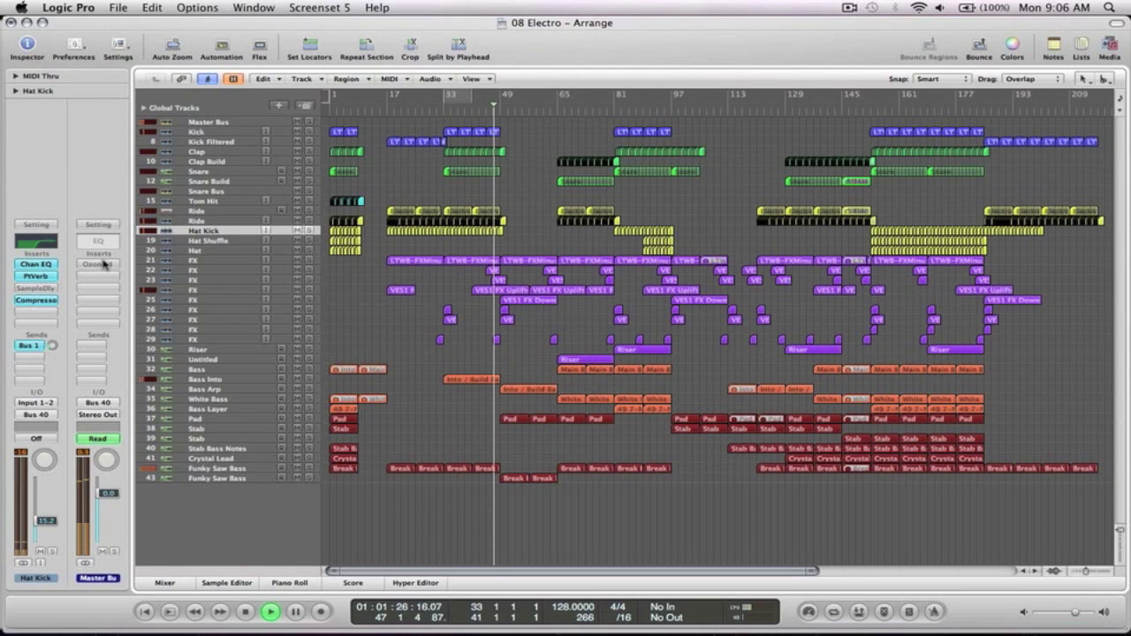
alt+click(103, 264)
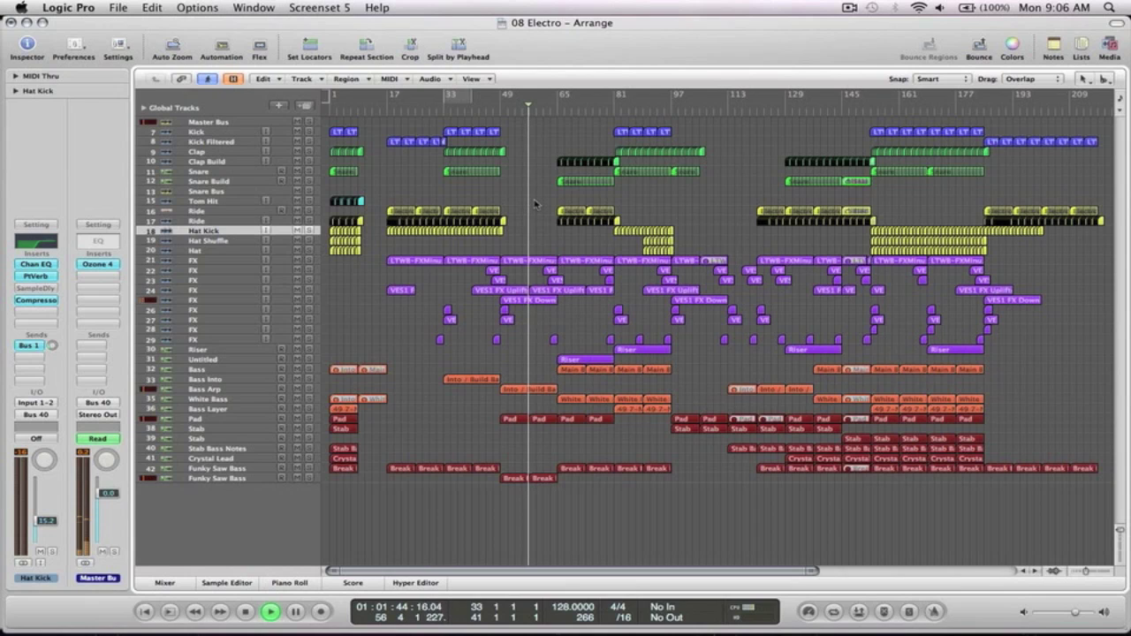
Listen on through the breakdown, and play the arrangement from about bar 149 into the second drop.
scroll(534, 205, right, 3)
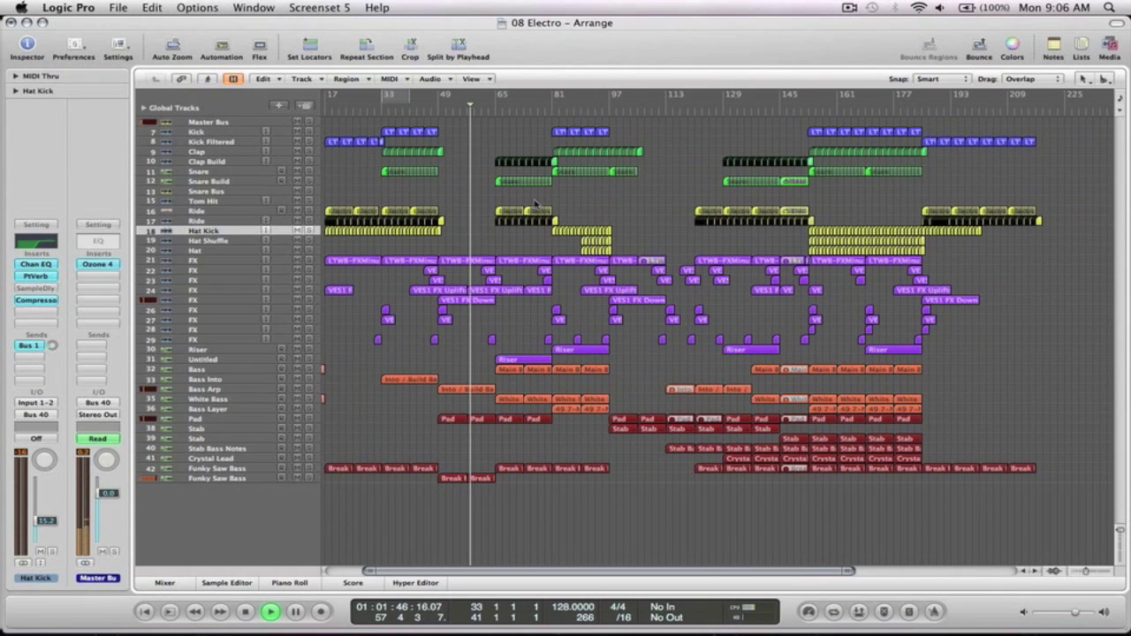
scroll(534, 205, left, 2)
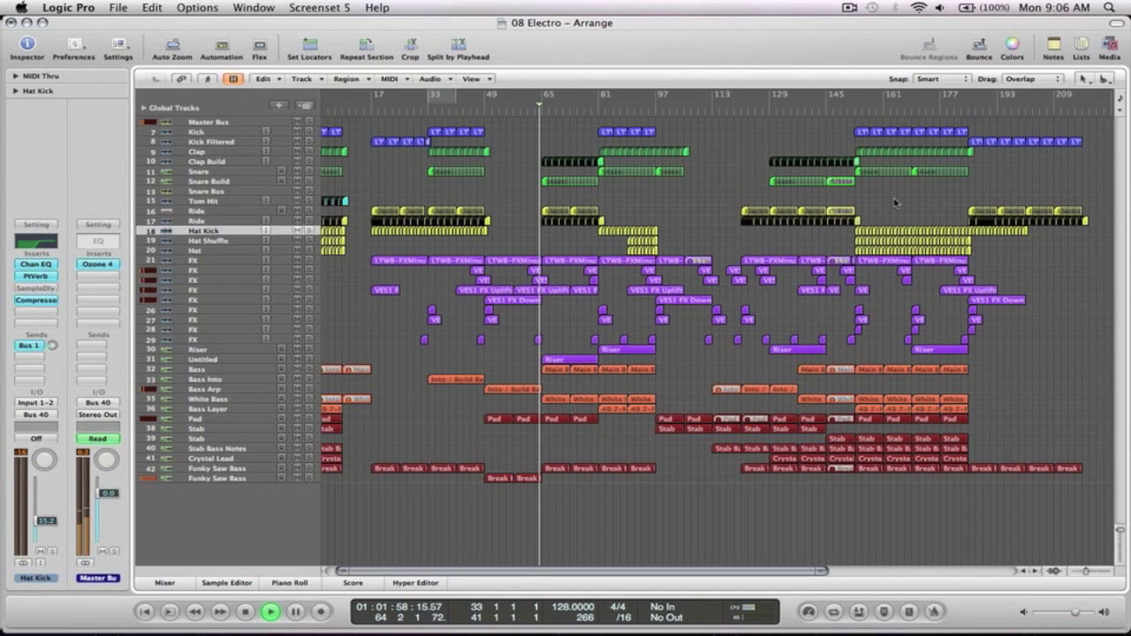
click(843, 113)
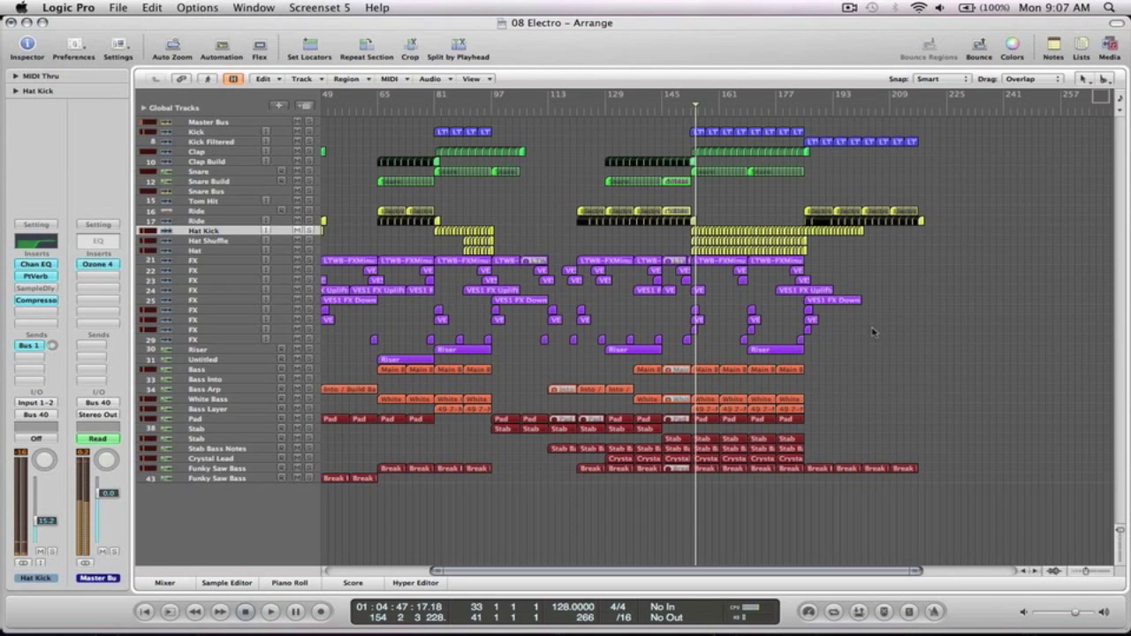
Set the cycle range to bars 153 through 169 and leave cycle mode switched off.
key(c)
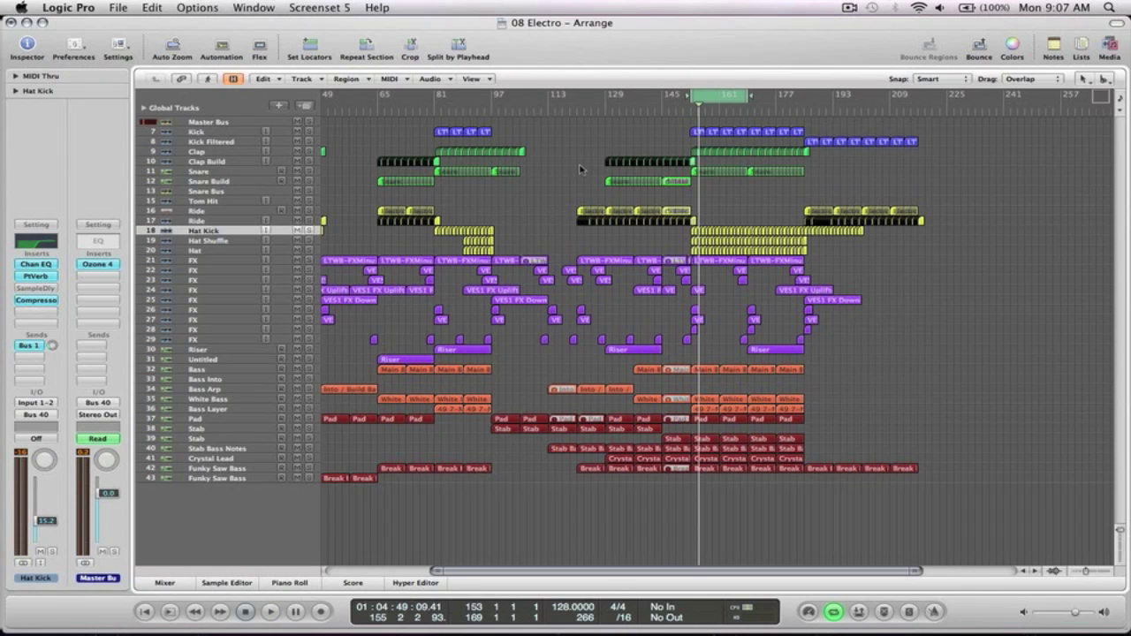
scroll(579, 168, left, 5)
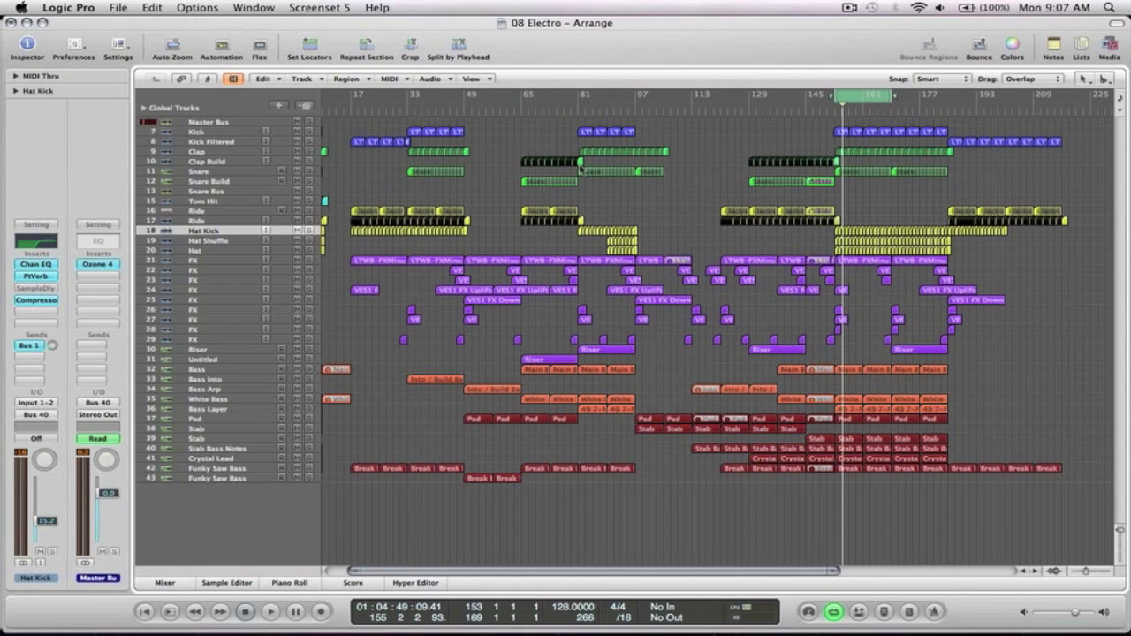
click(862, 96)
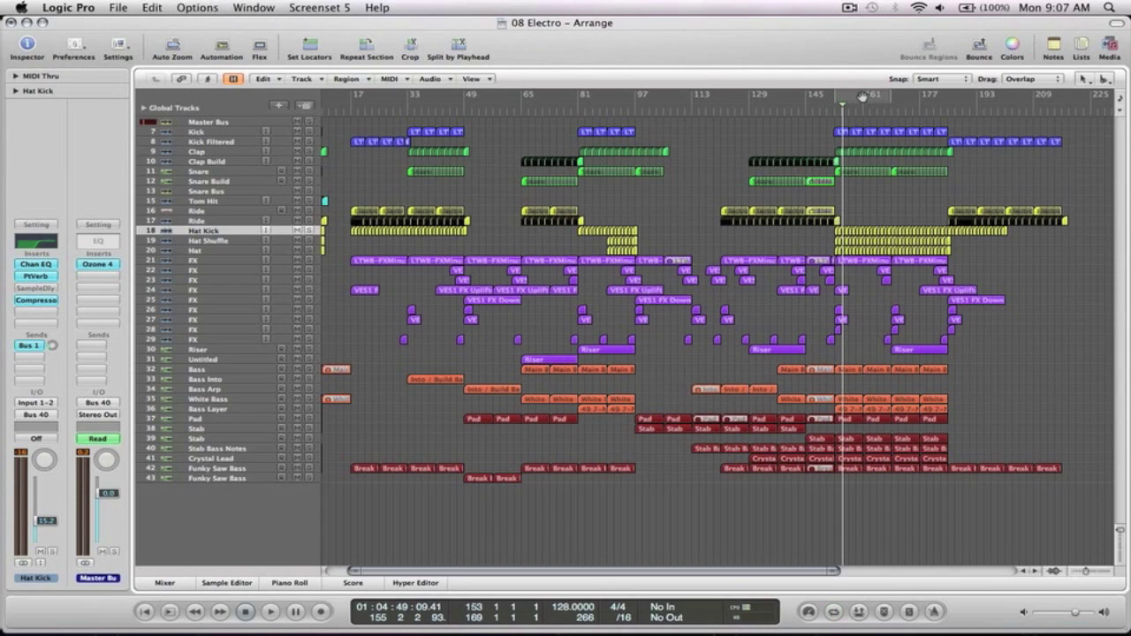